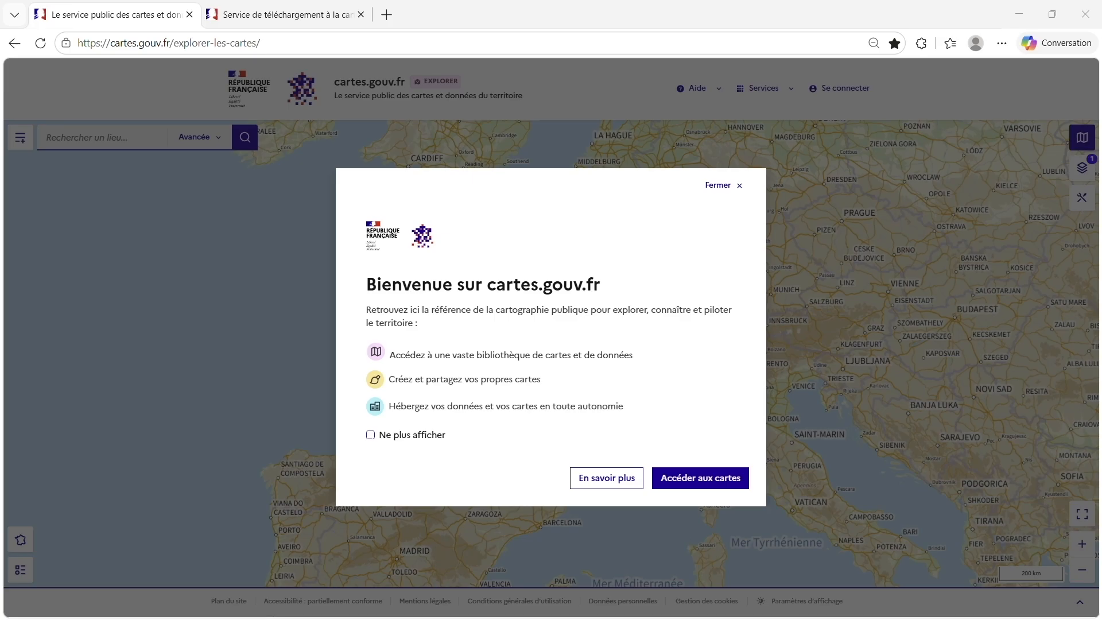
Review the selected IGNF_MNT LIDAR HD tiles in the download service and the downloaded files in the Dalles_MNT_IGN_Corbier folder
key(alt+Tab)
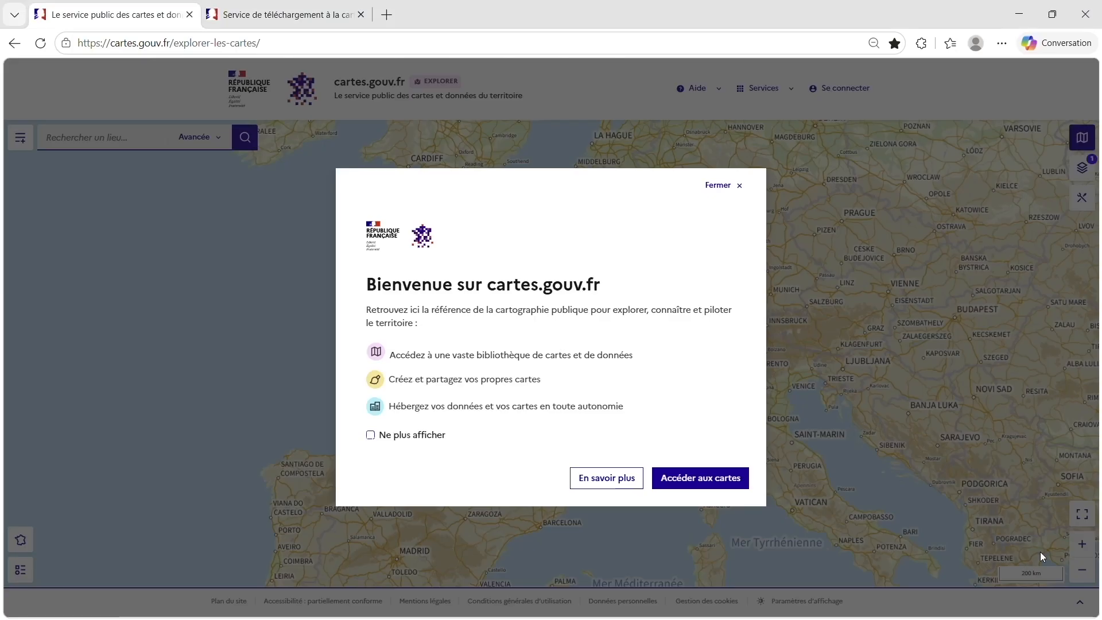
click(290, 24)
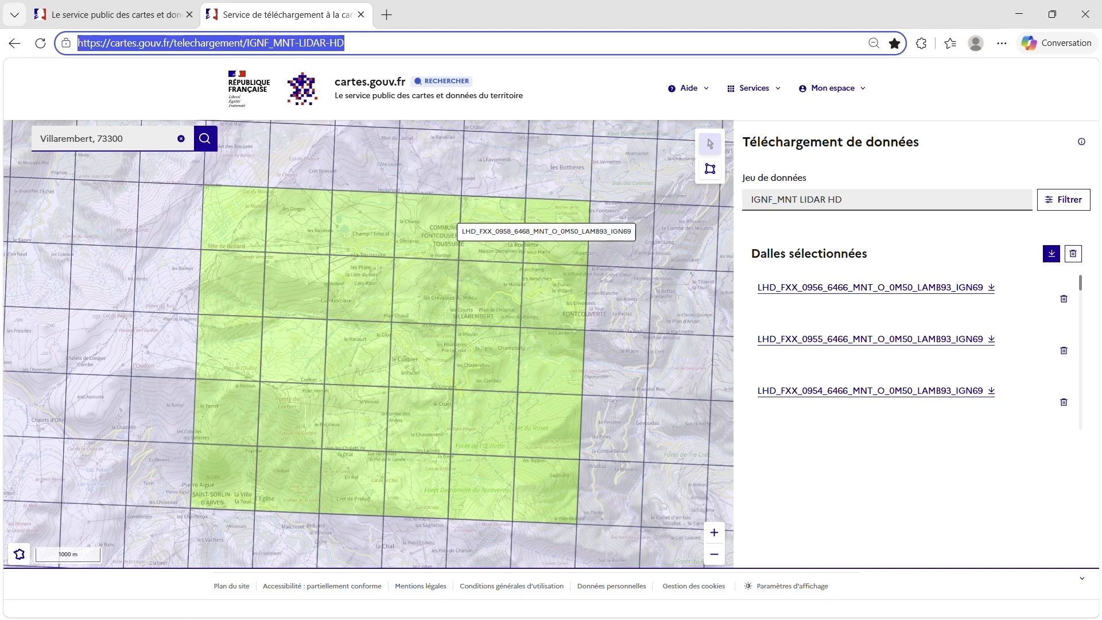
key(alt+Tab)
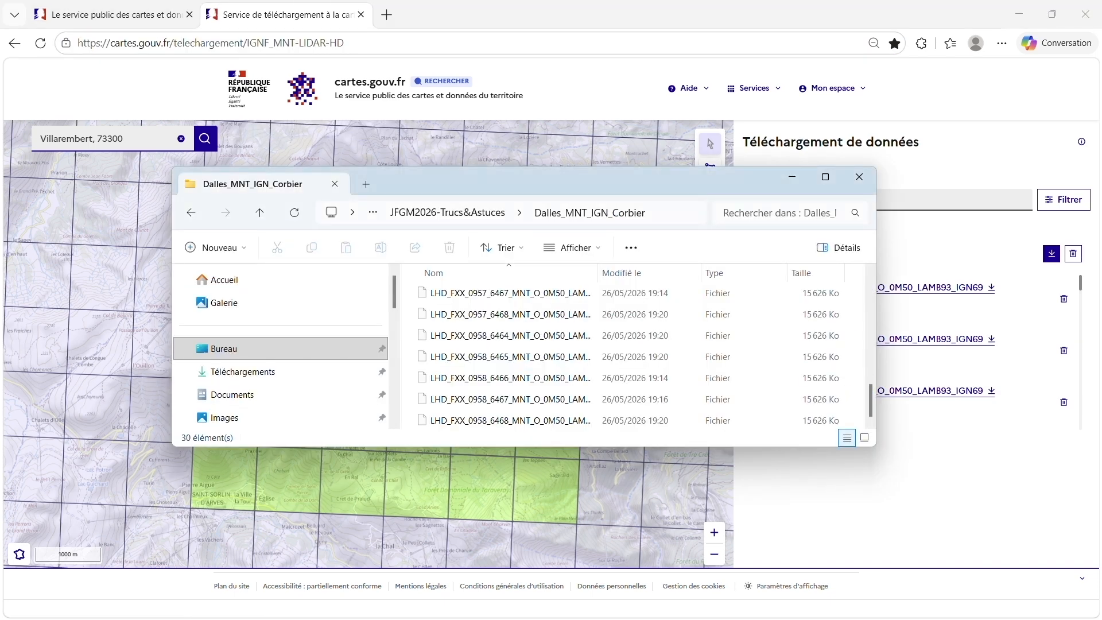
scroll(562, 393, up, 8)
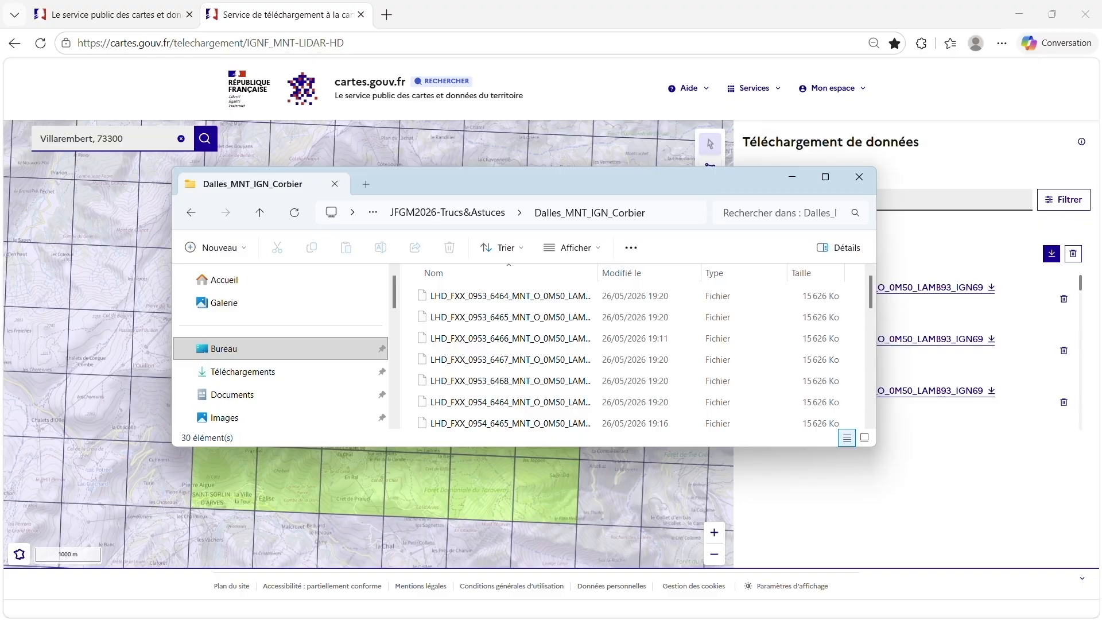
Switch to Global Mapper and load every file in the Dalles_MNT_IGN_Corbier directory tree as elevation data, with Meters for all files
key(alt+Tab)
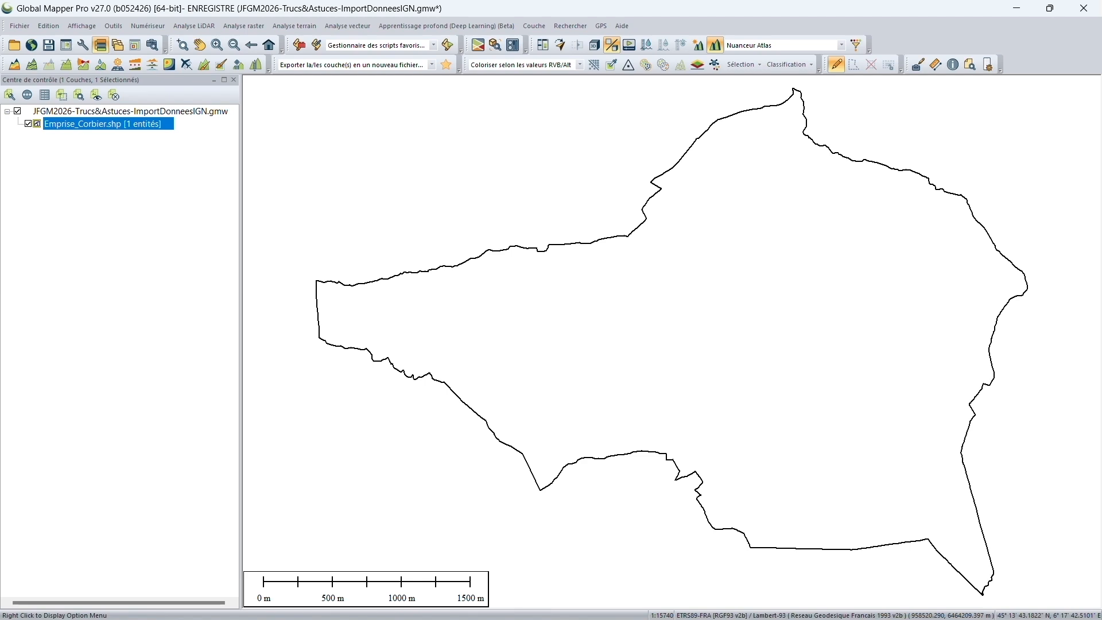
click(17, 27)
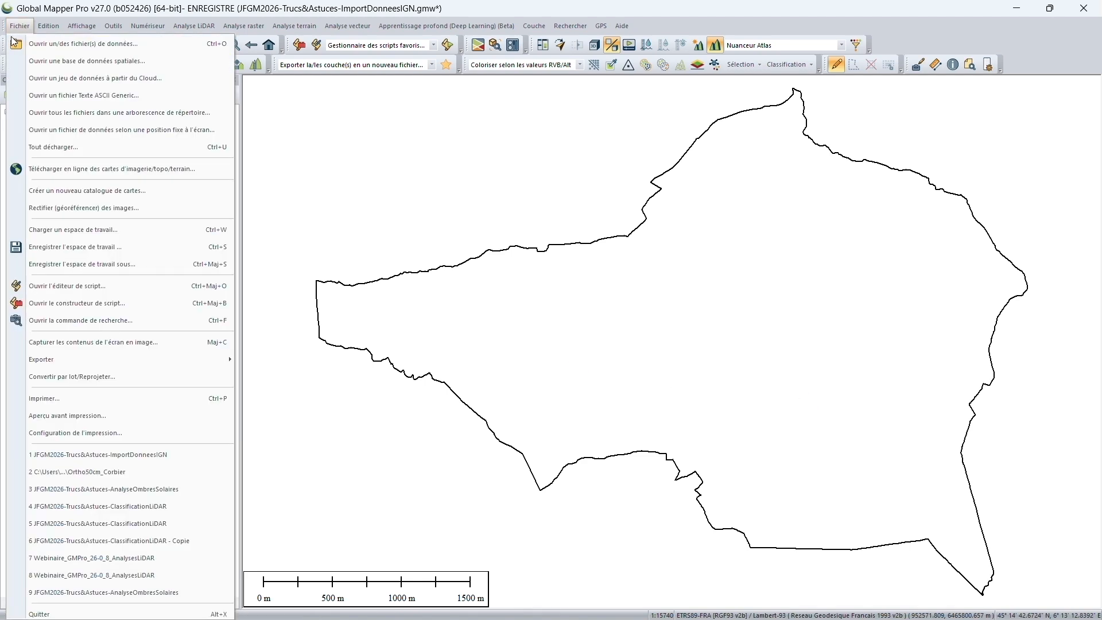
click(33, 118)
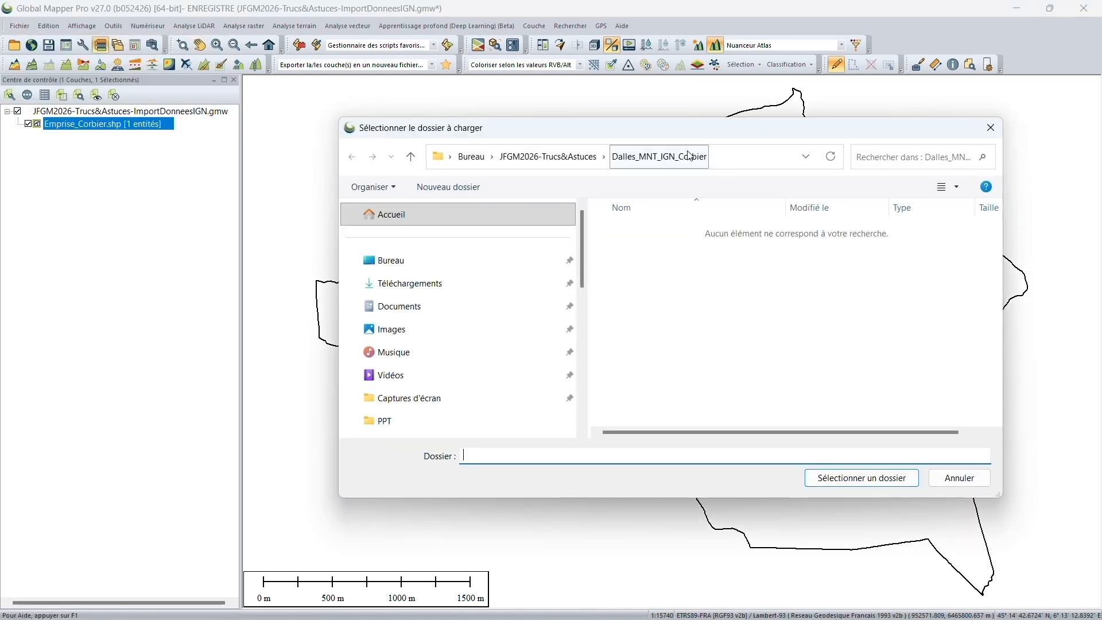
click(813, 479)
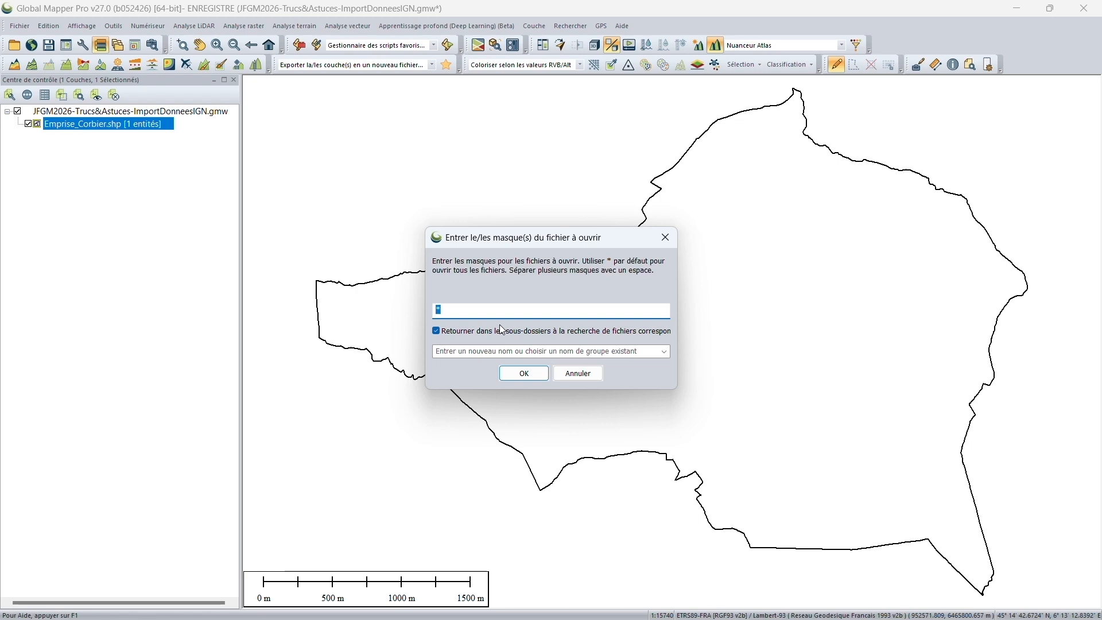
click(533, 377)
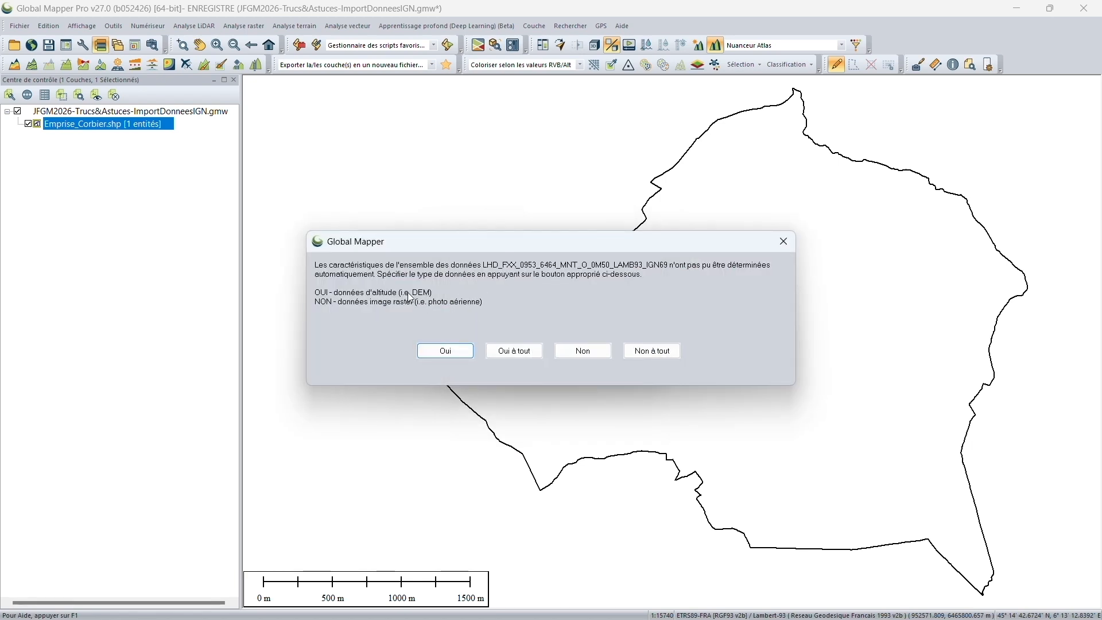
click(516, 356)
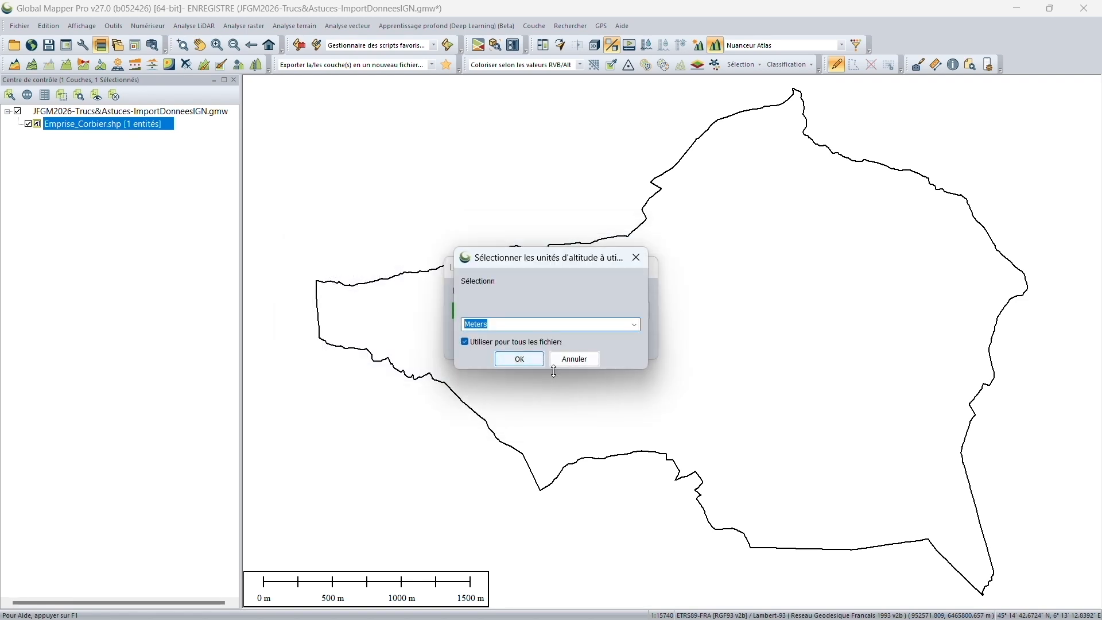
drag(648, 373, 714, 465)
click(545, 454)
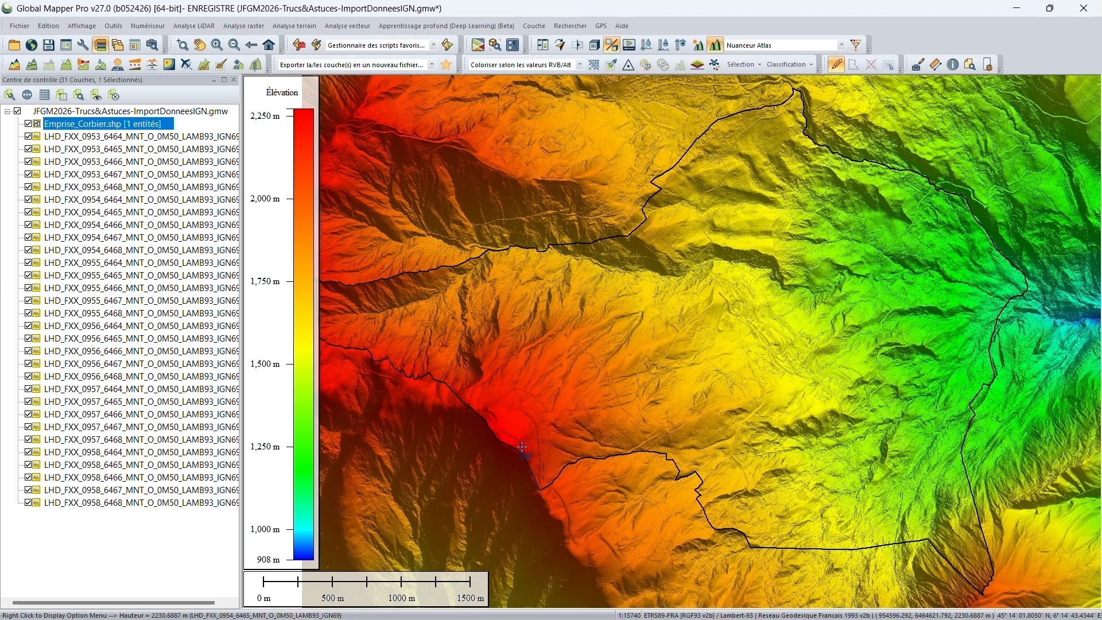
click(29, 27)
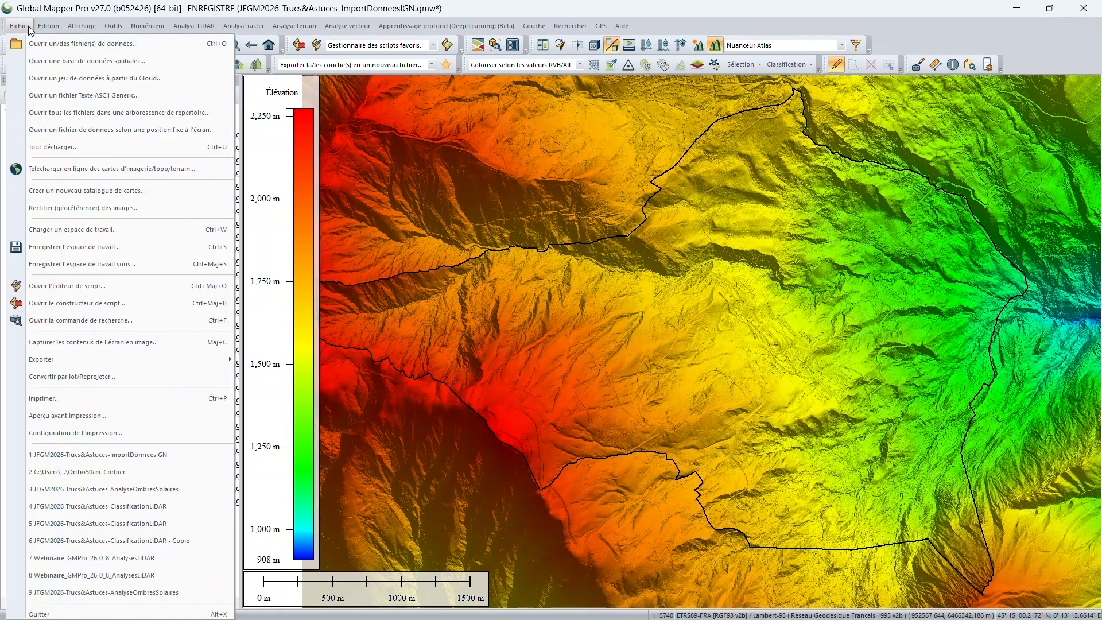
click(47, 185)
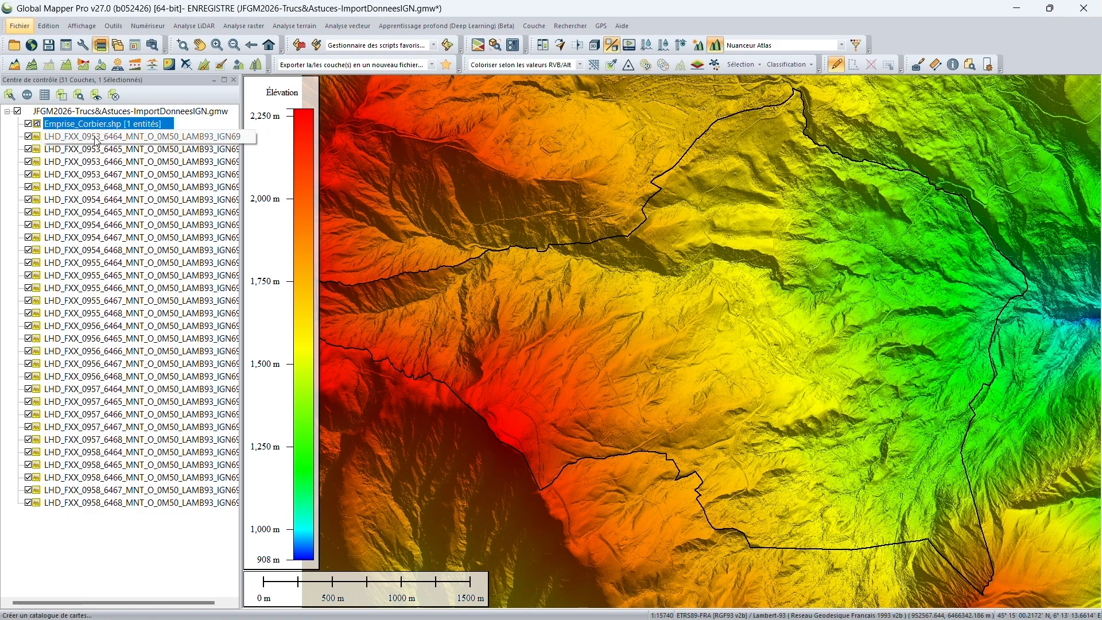
Group all the LHD_FXX elevation tile layers under the name MNT_Corbier
click(61, 139)
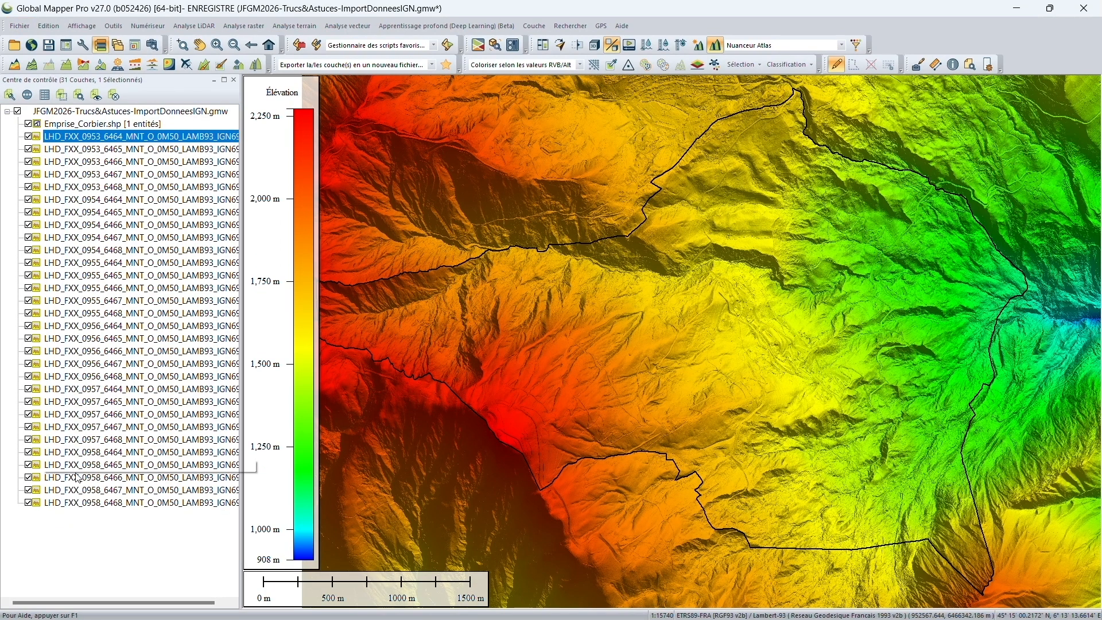
shift+click(68, 503)
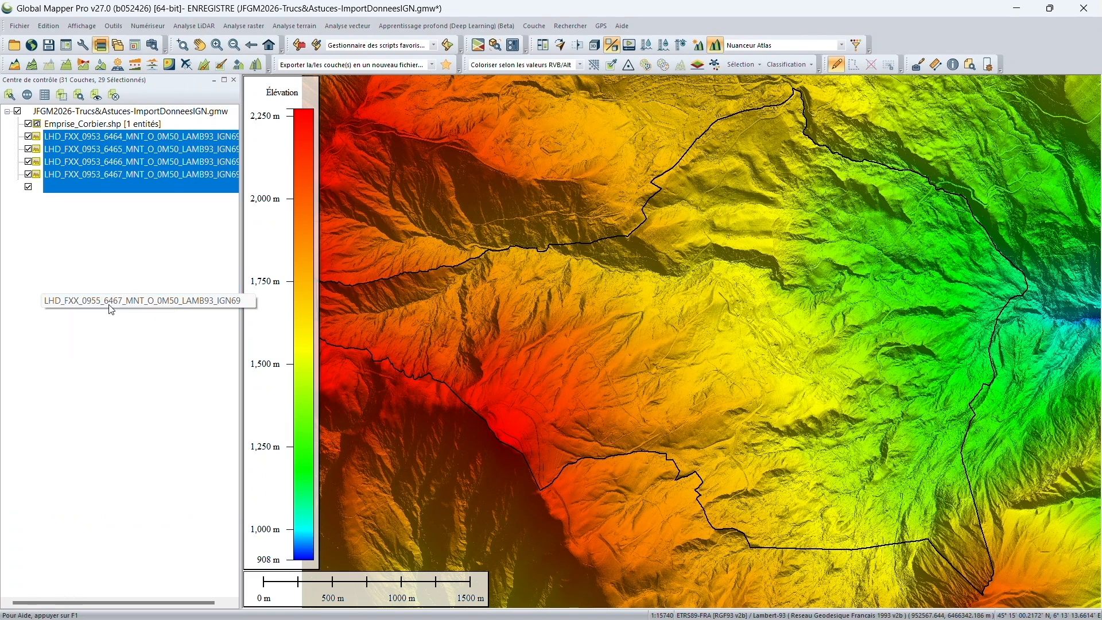
right_click(111, 309)
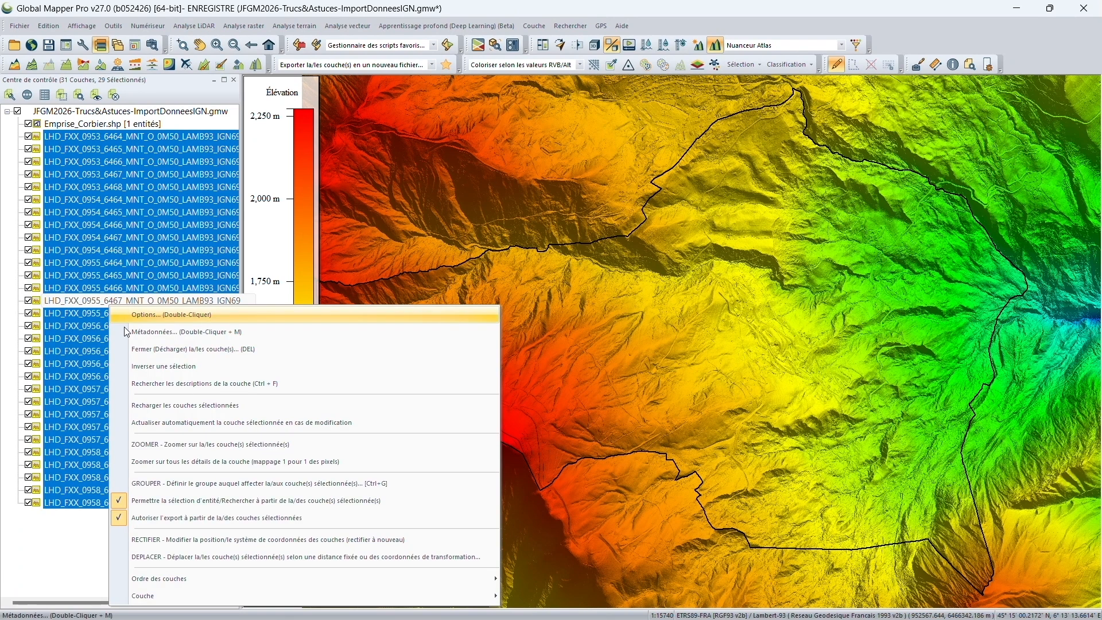
click(146, 484)
text(MNT_Corbier)
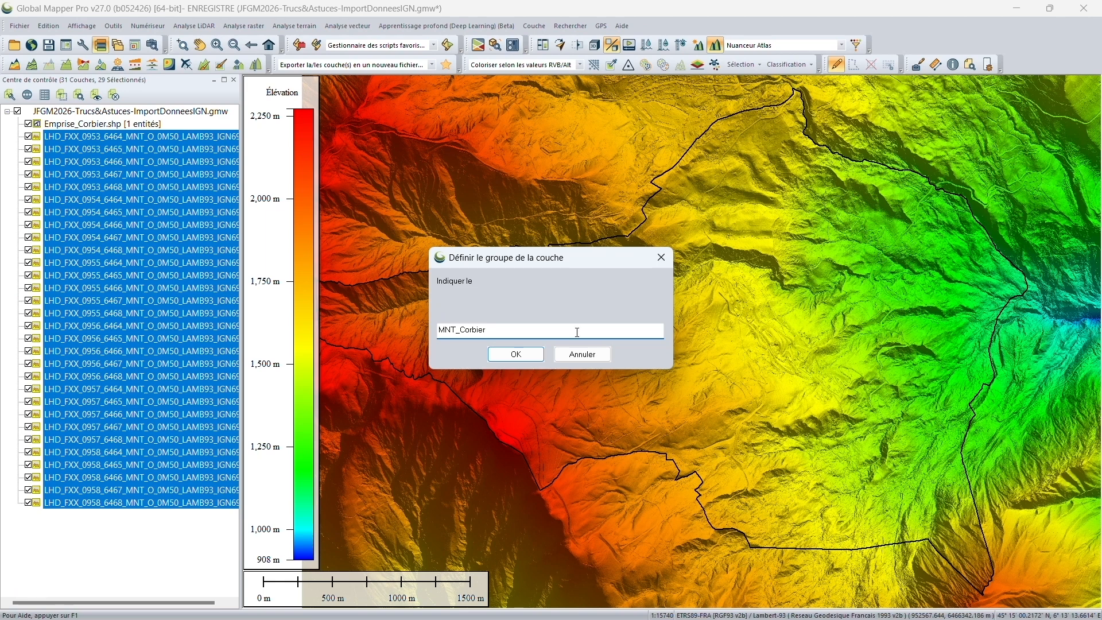
click(518, 359)
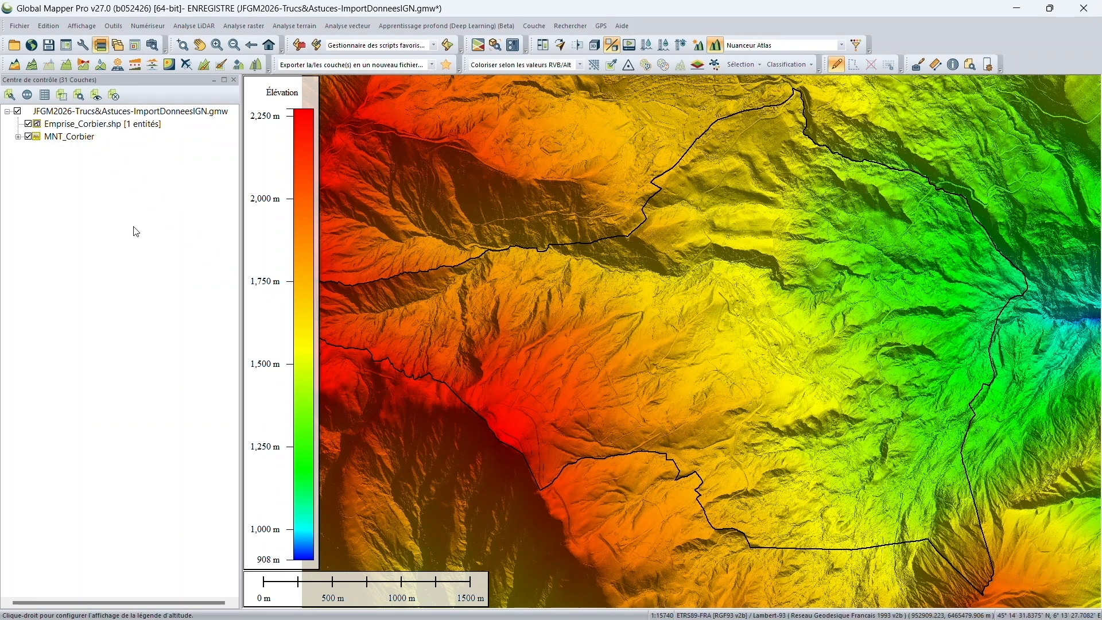
Crop the MNT_Corbier elevation group to the selected polygon of the Emprise_Corbier.shp layer
scroll(483, 178, down, 1)
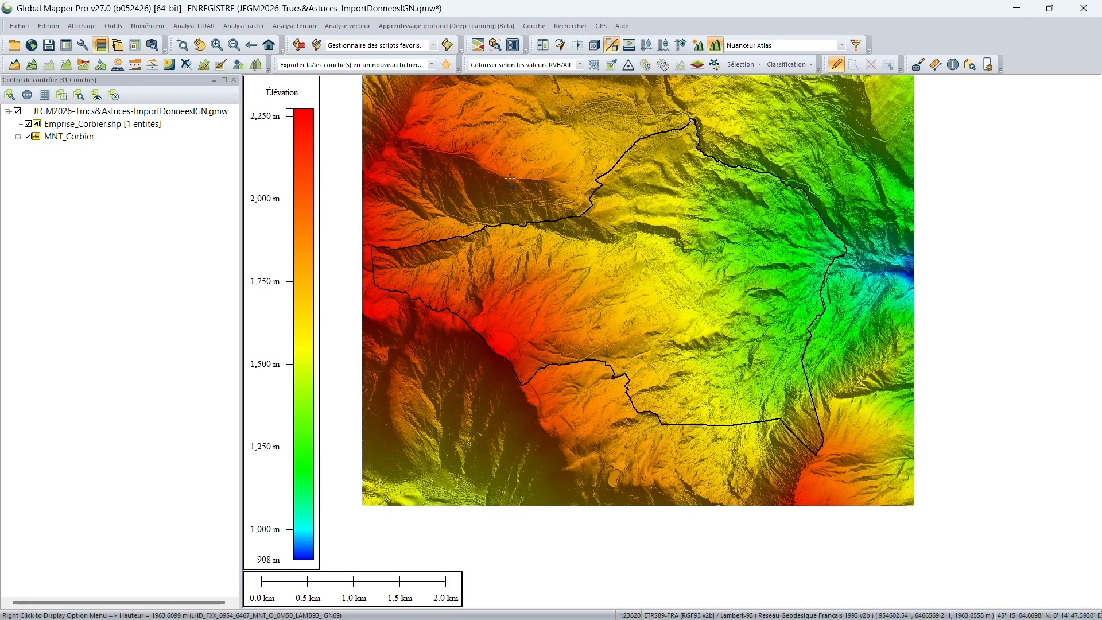
drag(484, 178, 481, 216)
click(112, 129)
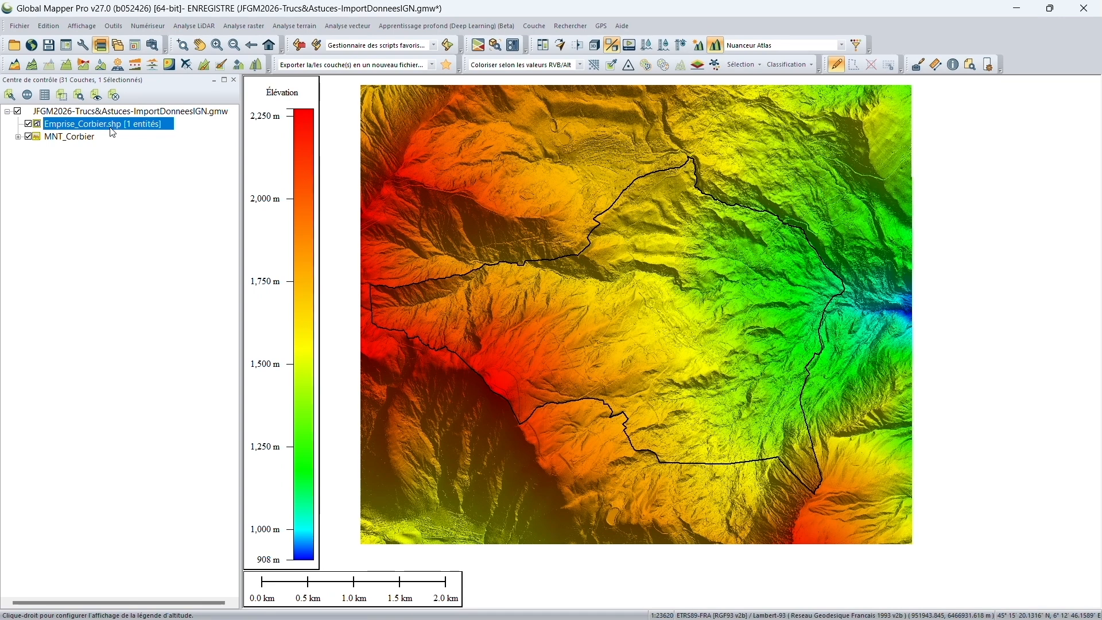
click(66, 97)
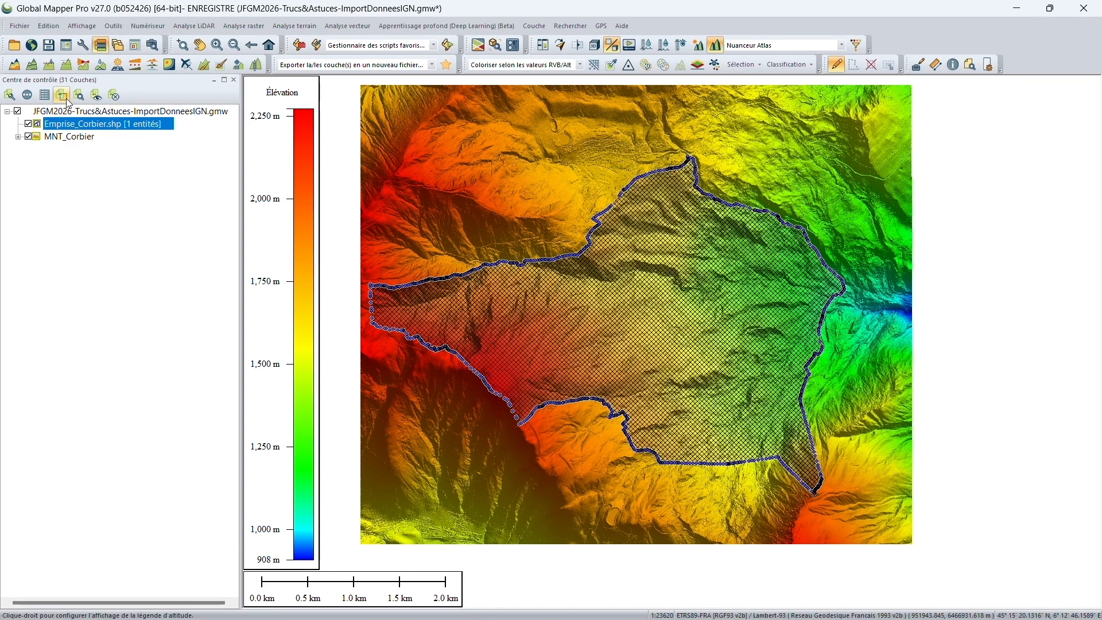
click(70, 136)
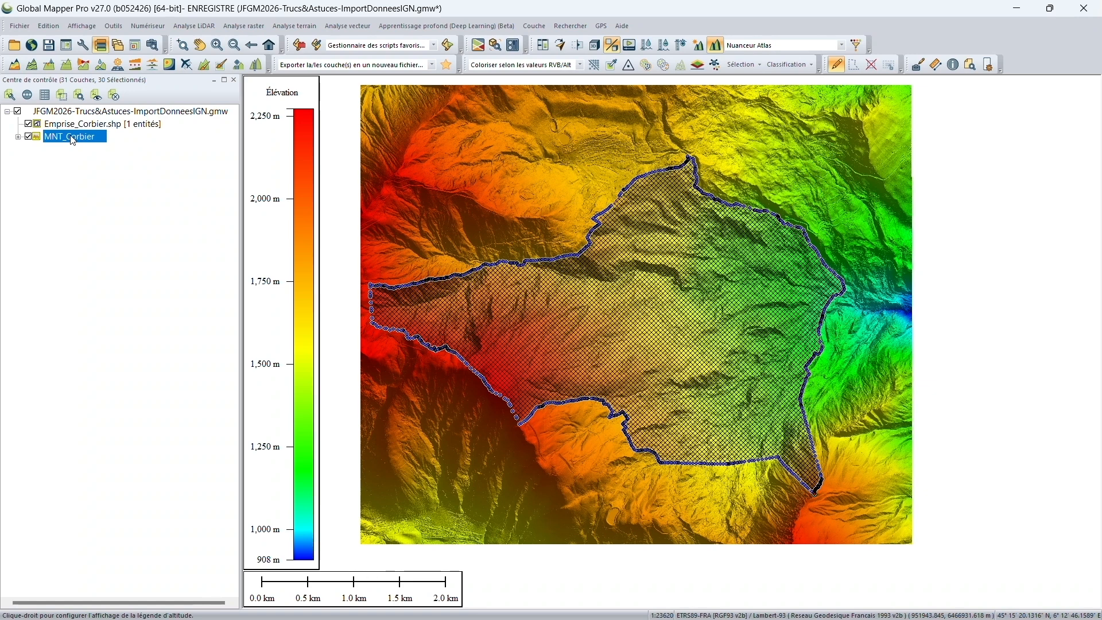
double_click(73, 138)
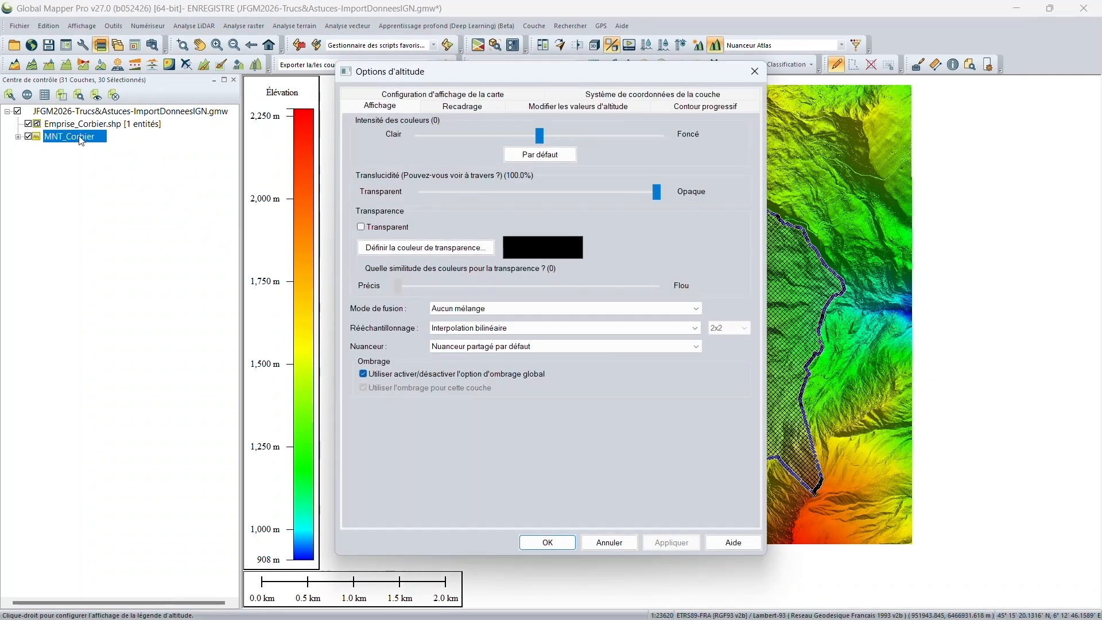
click(463, 106)
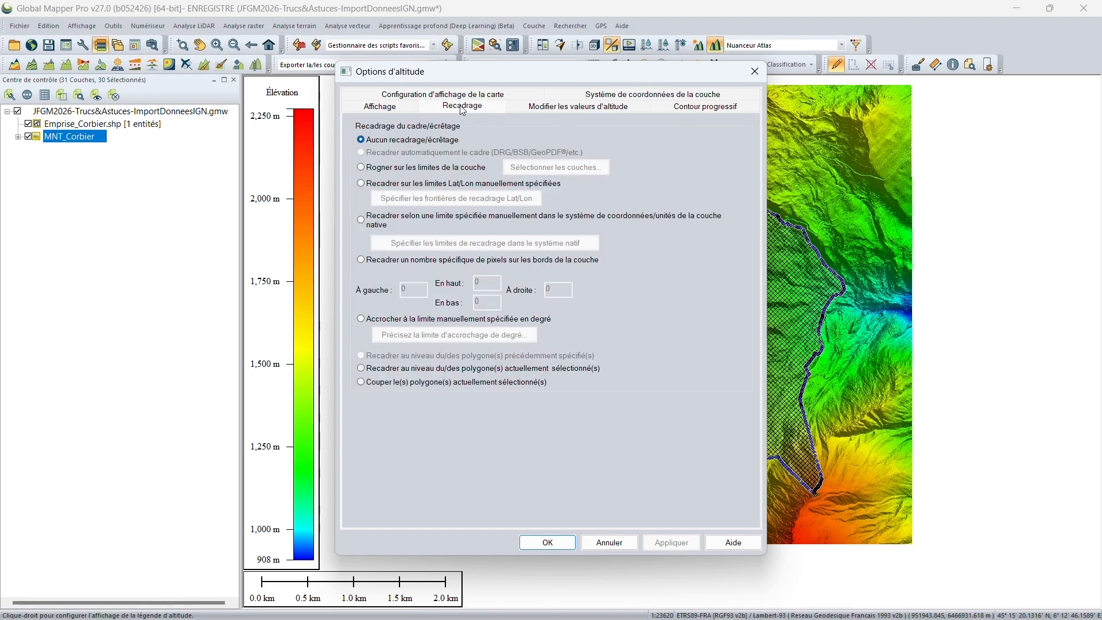
click(361, 369)
click(548, 542)
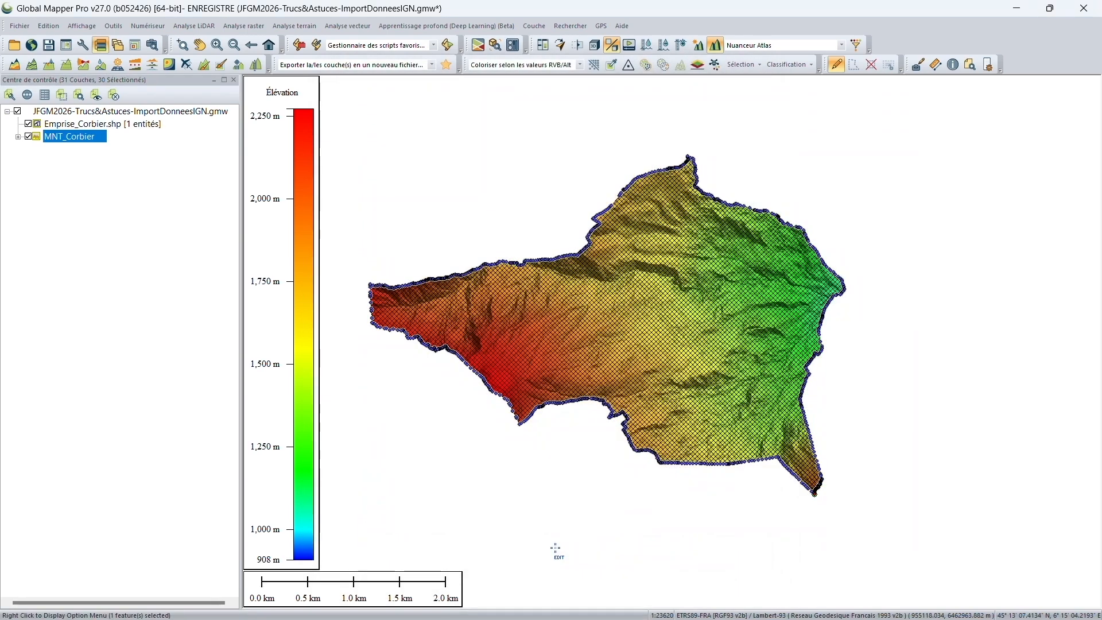
click(270, 46)
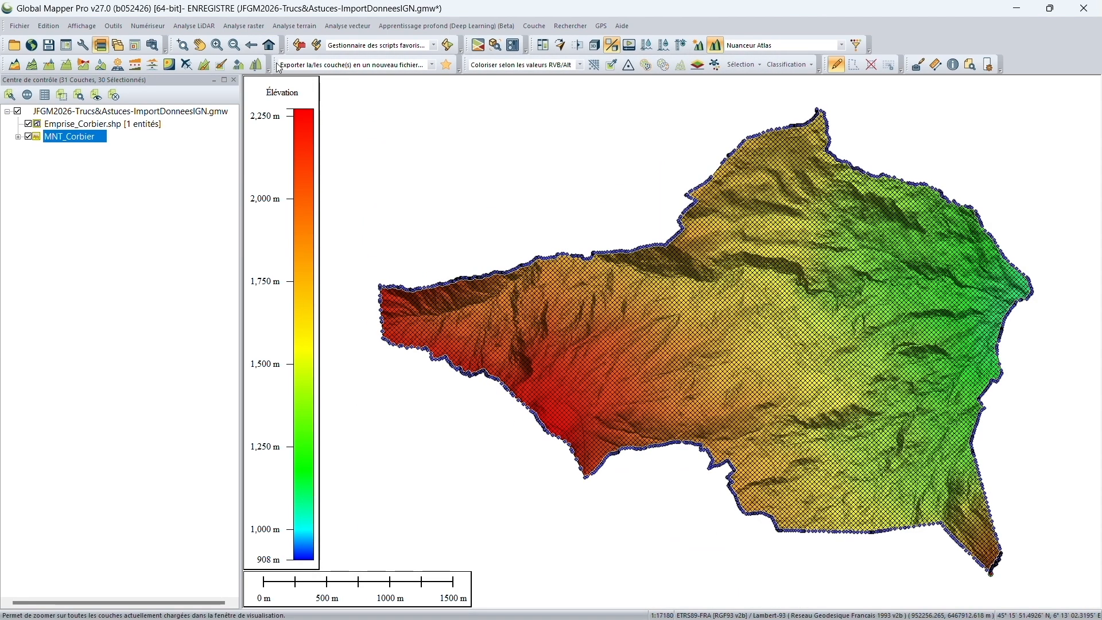
click(450, 215)
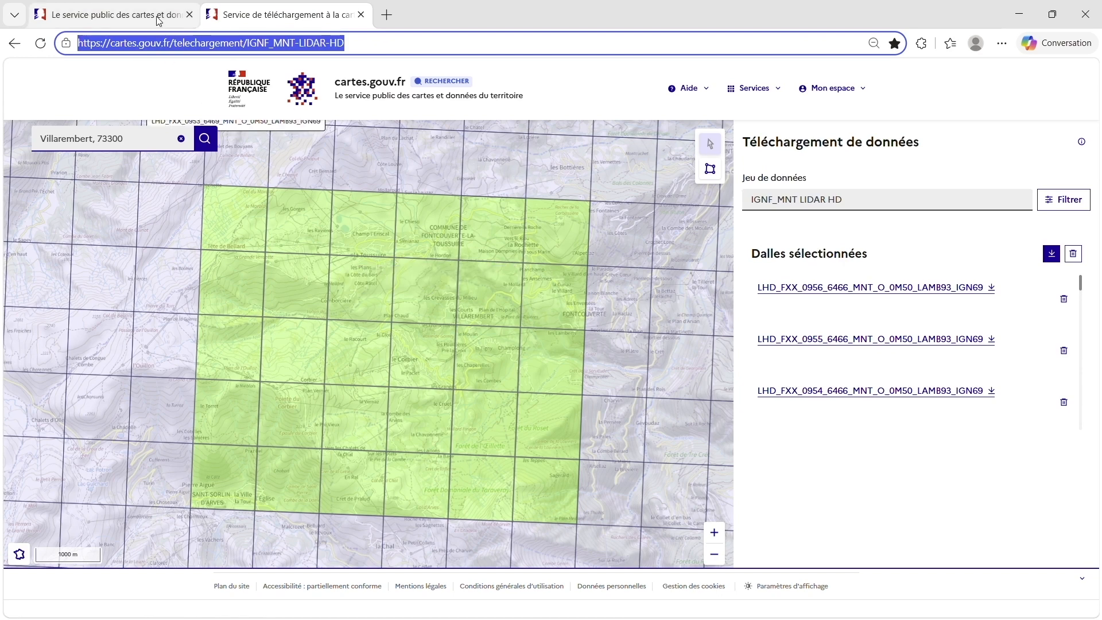
Switch to the cartes.gouv.fr map explorer in the browser, dismiss its welcome message and open the Guide d'utilisation
click(158, 19)
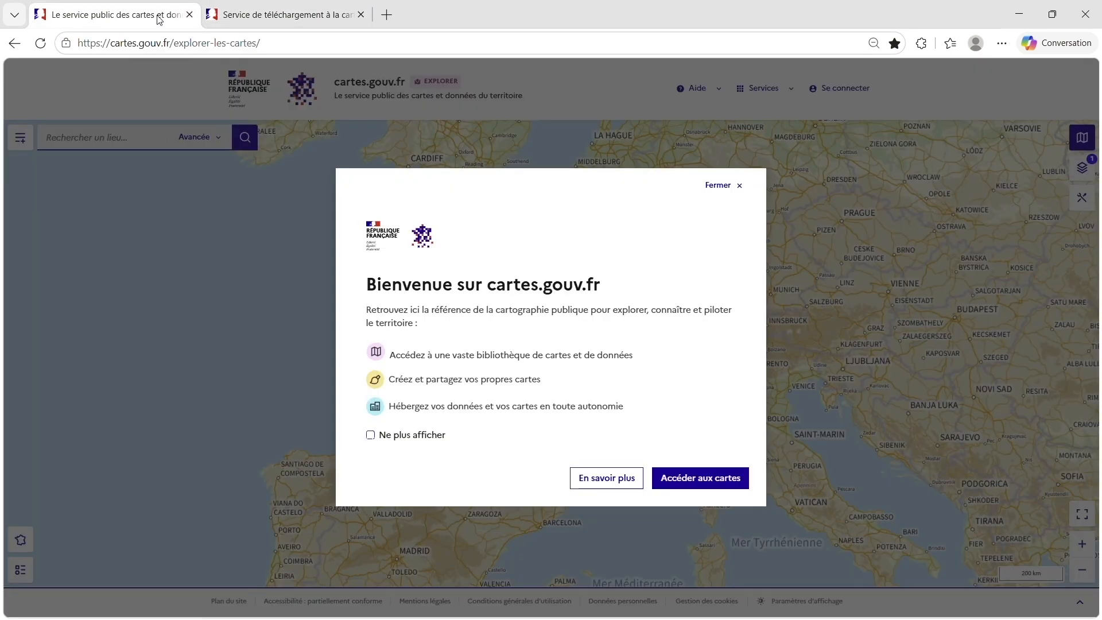
click(714, 185)
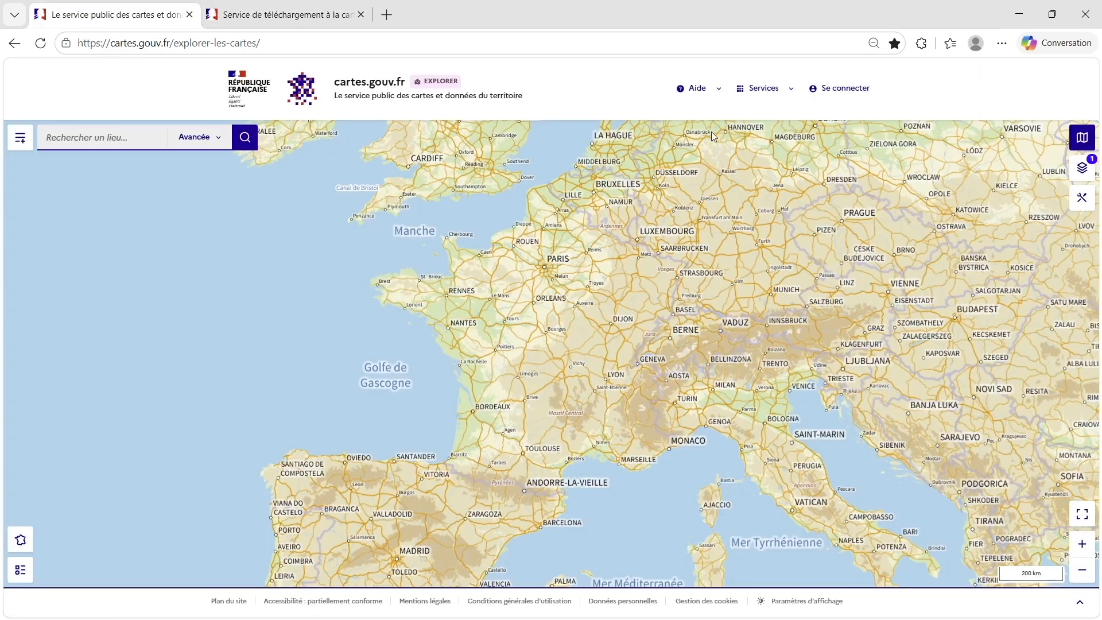
click(700, 90)
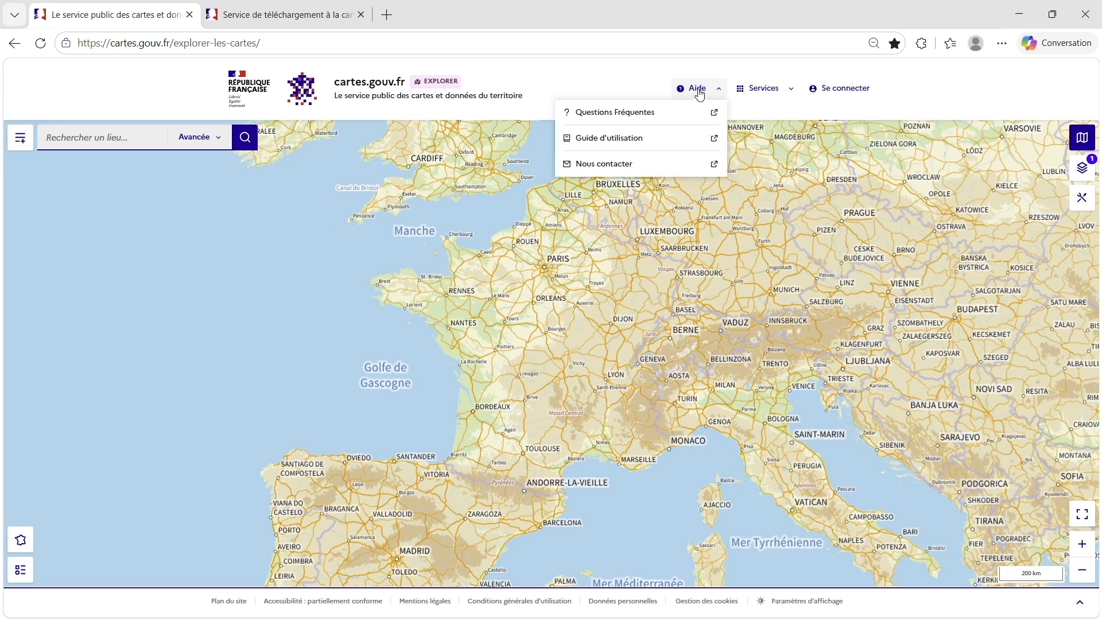
click(615, 138)
Expand the guide's section Utiliser les services de la Géoplateforme and its API de diffusion subsection
scroll(287, 384, down, 3)
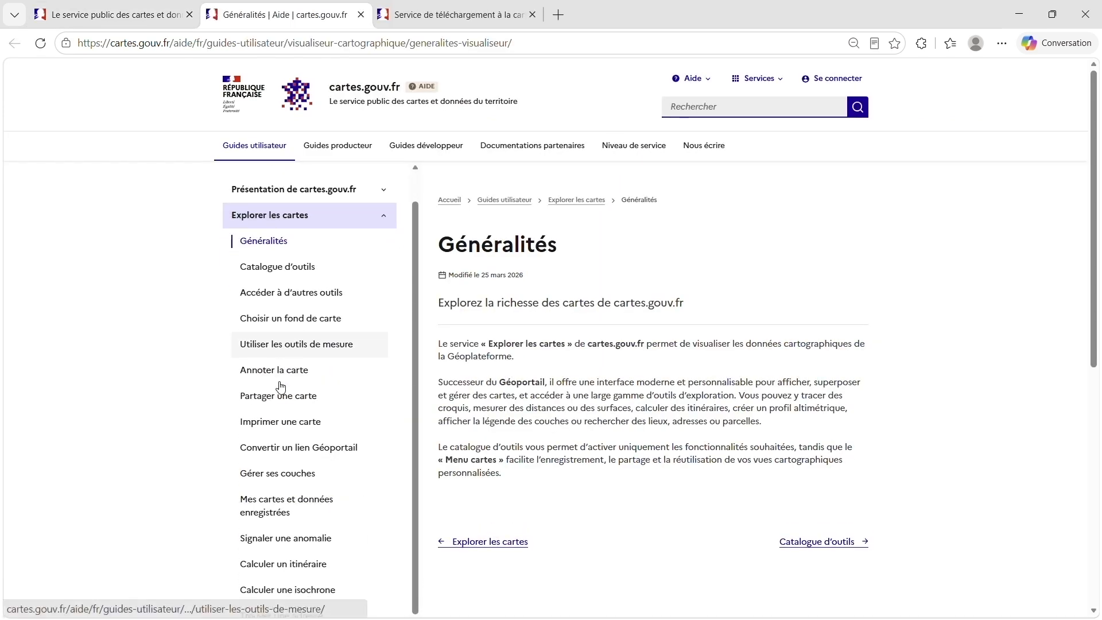
scroll(281, 387, down, 4)
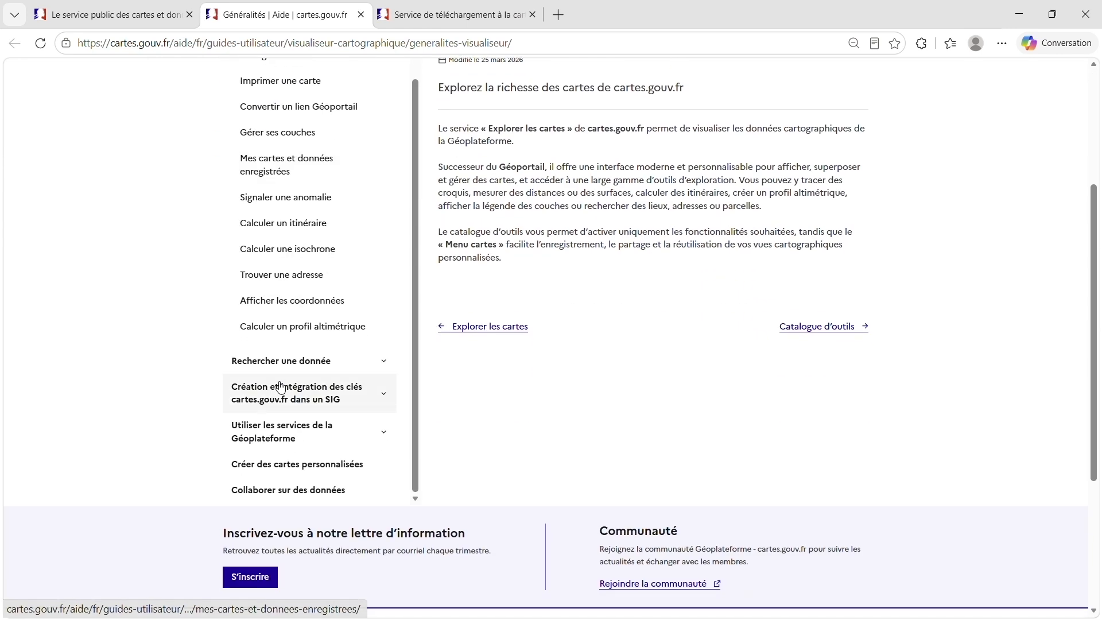
click(262, 429)
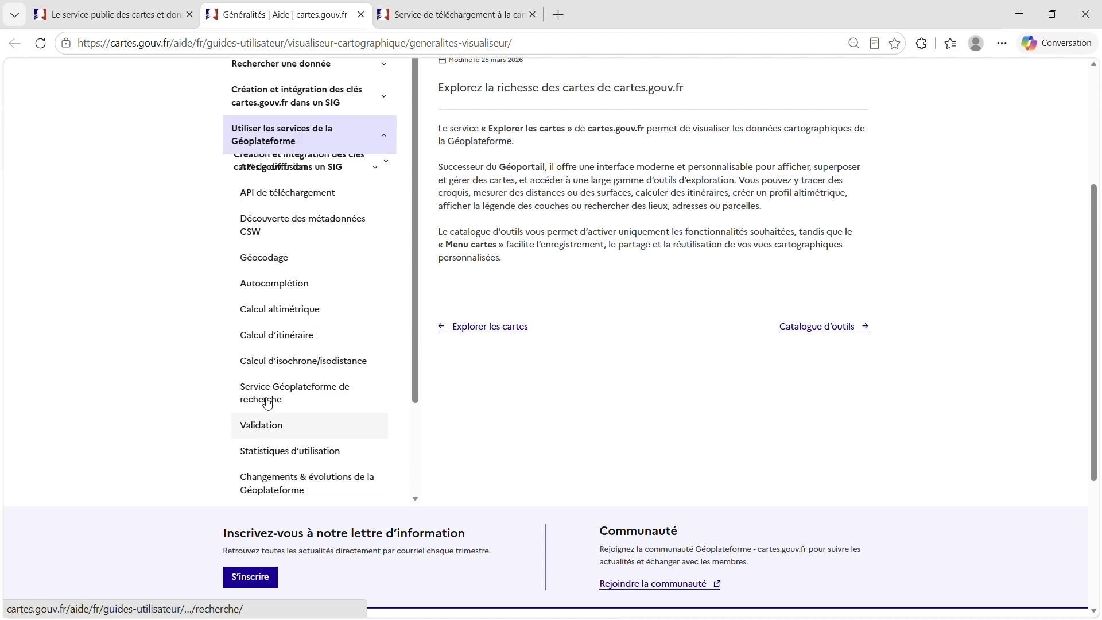
scroll(273, 320, up, 2)
scroll(272, 320, up, 2)
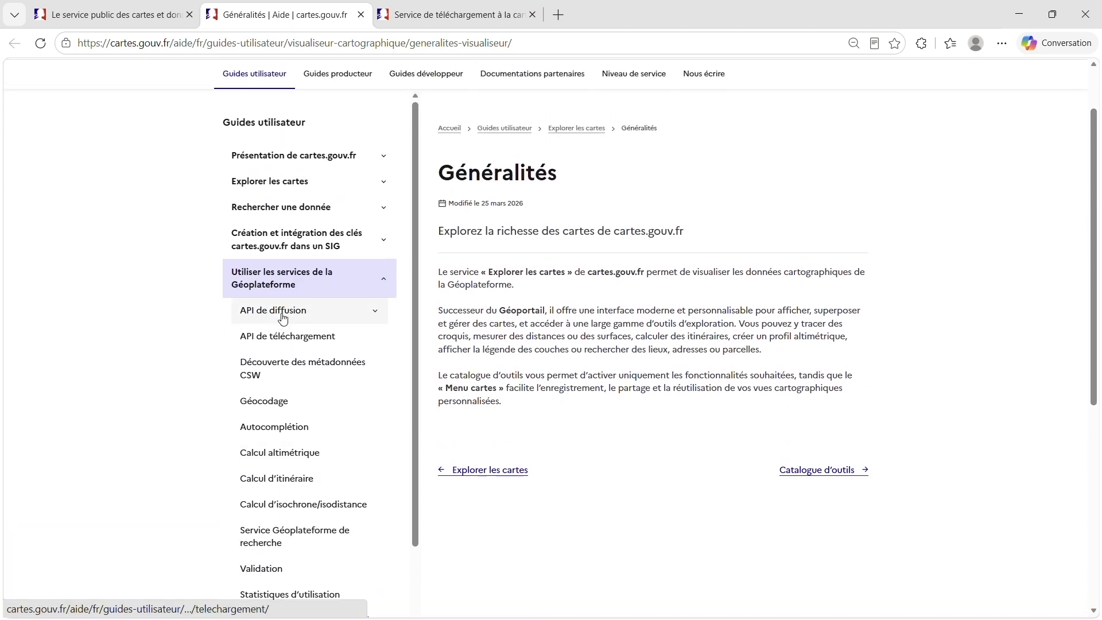
click(281, 313)
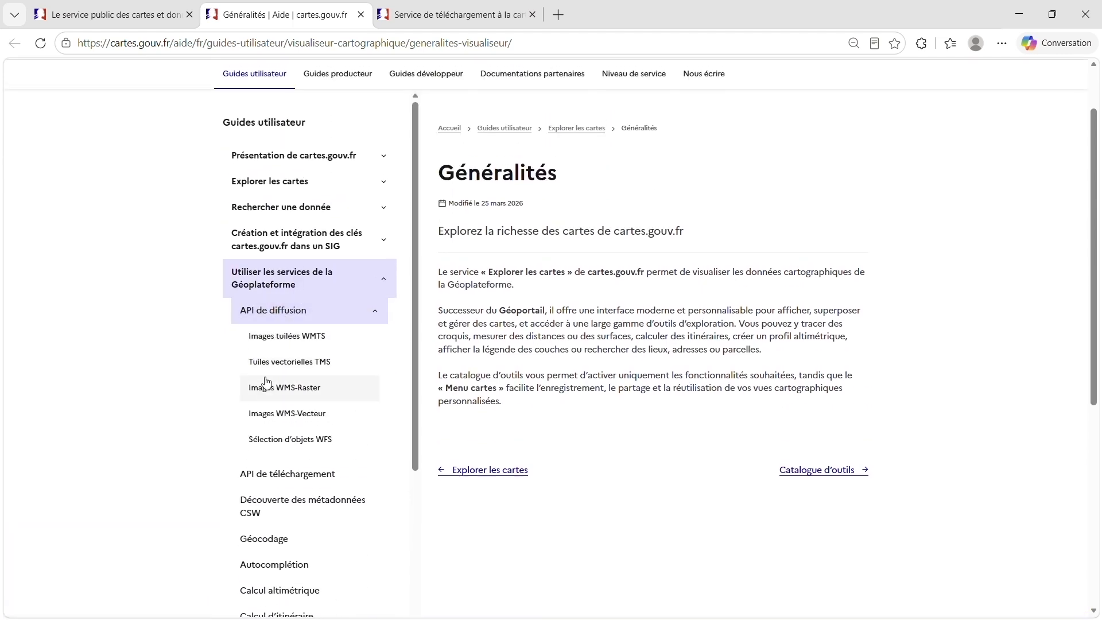
Open the Images WMS-Raster guide page and copy the GetCapabilities request URL
click(291, 395)
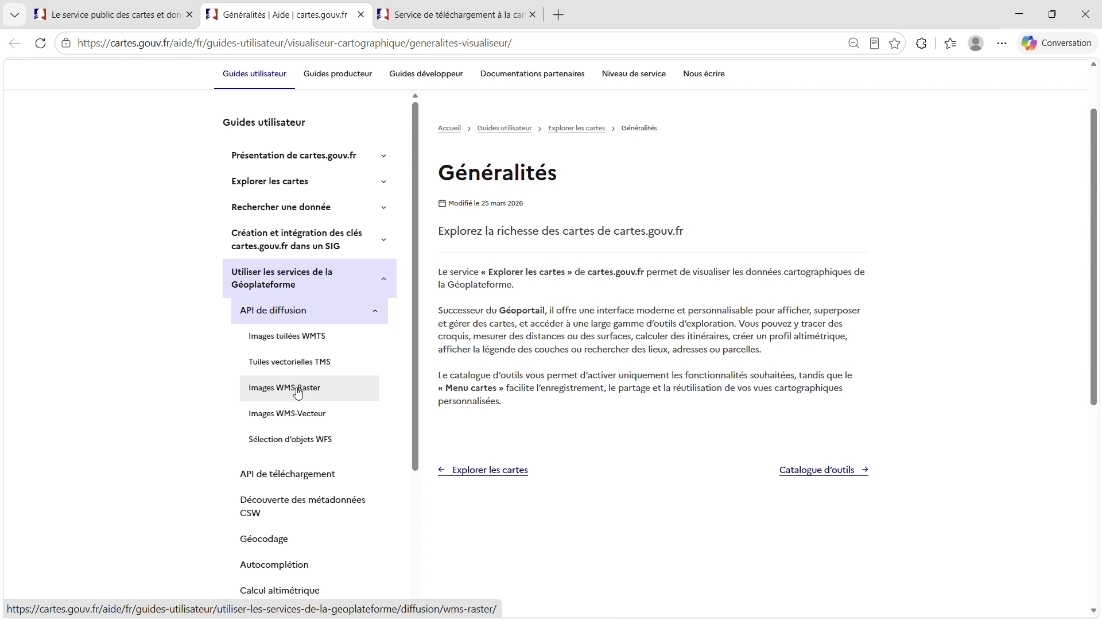
scroll(841, 458, down, 6)
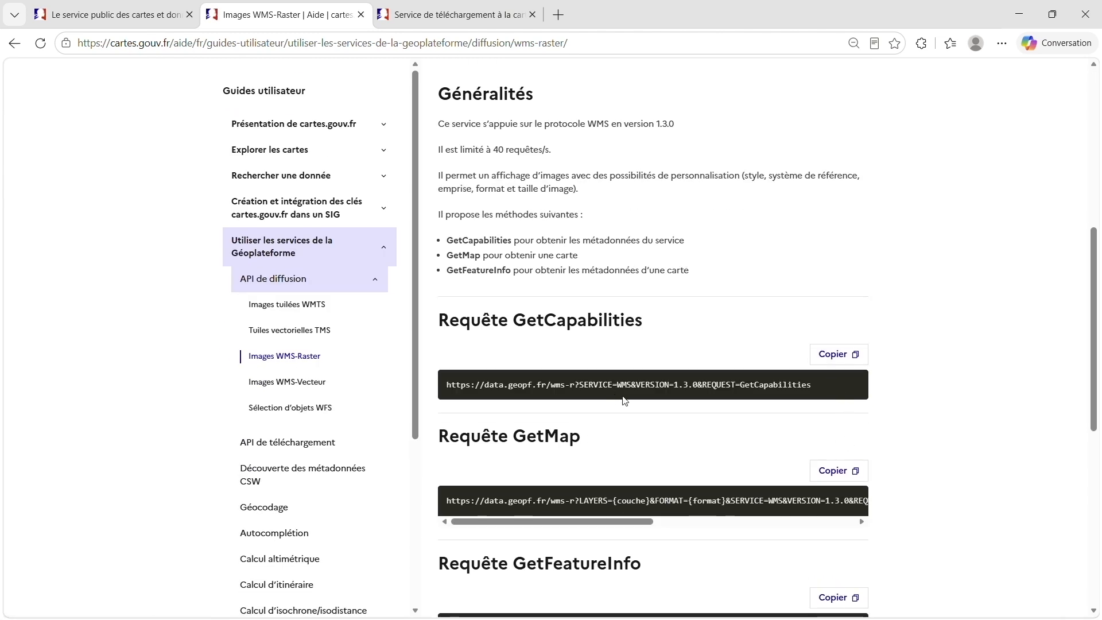
click(838, 358)
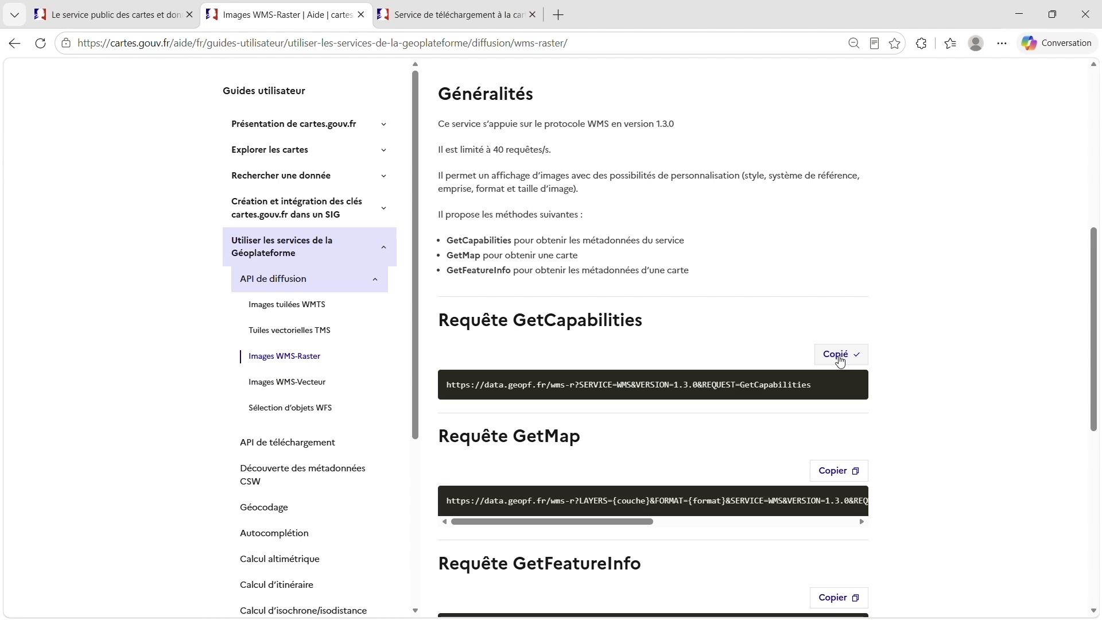
Switch to Global Mapper and select the polygon of the Emprise_Corbier.shp layer
key(alt+Tab)
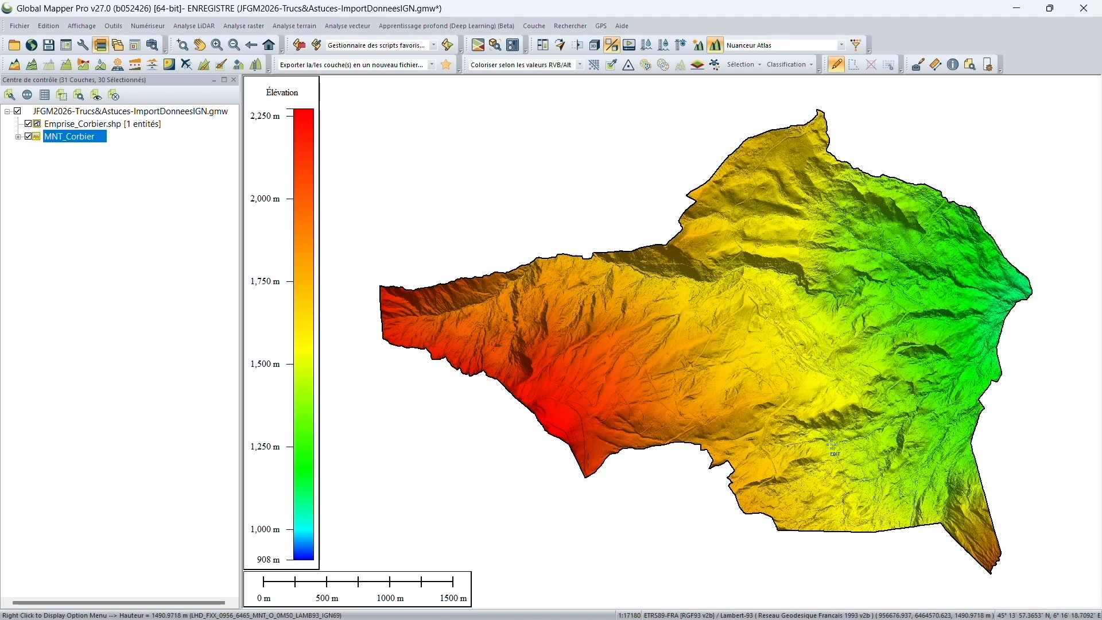
click(85, 126)
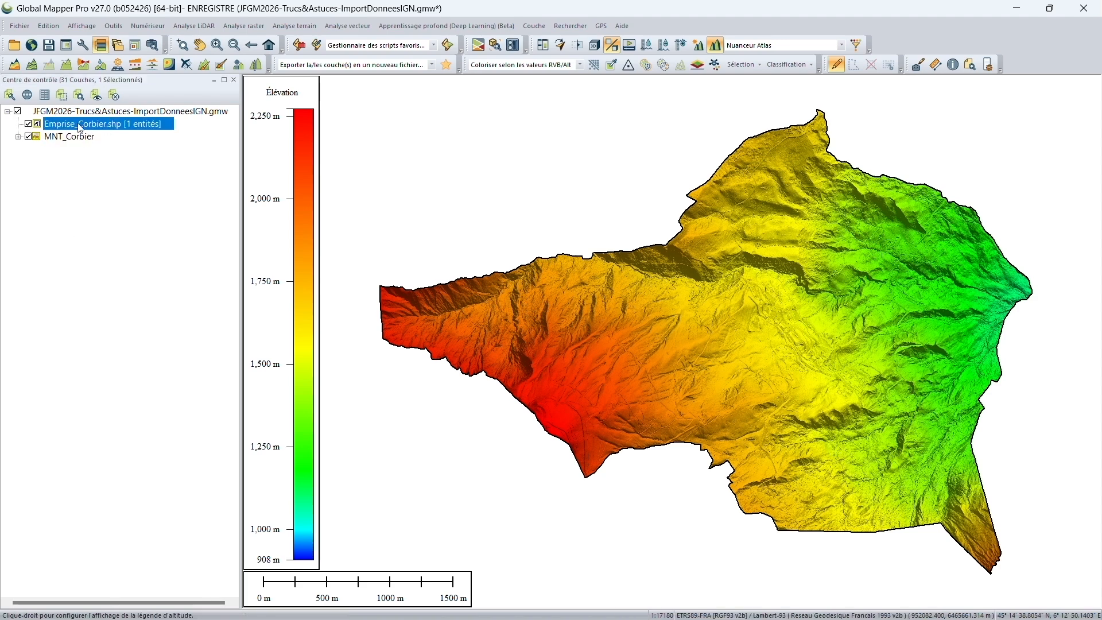
click(61, 95)
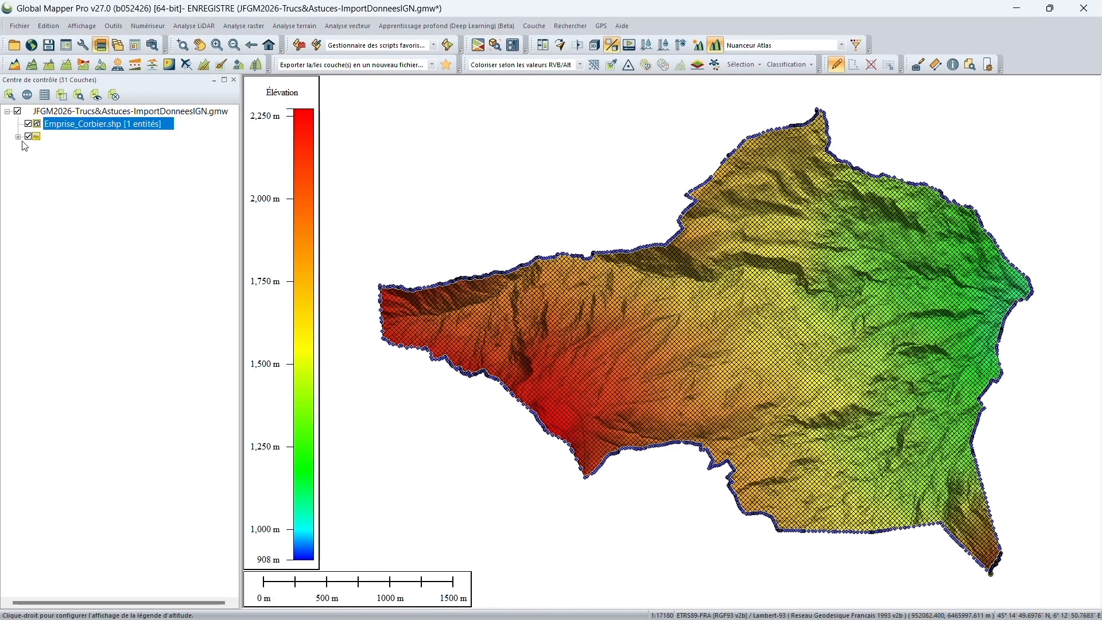
Open the online data source selection, review the custom and favourite sources, and expand the CARTES.GOUV.FR category among all sources
click(23, 27)
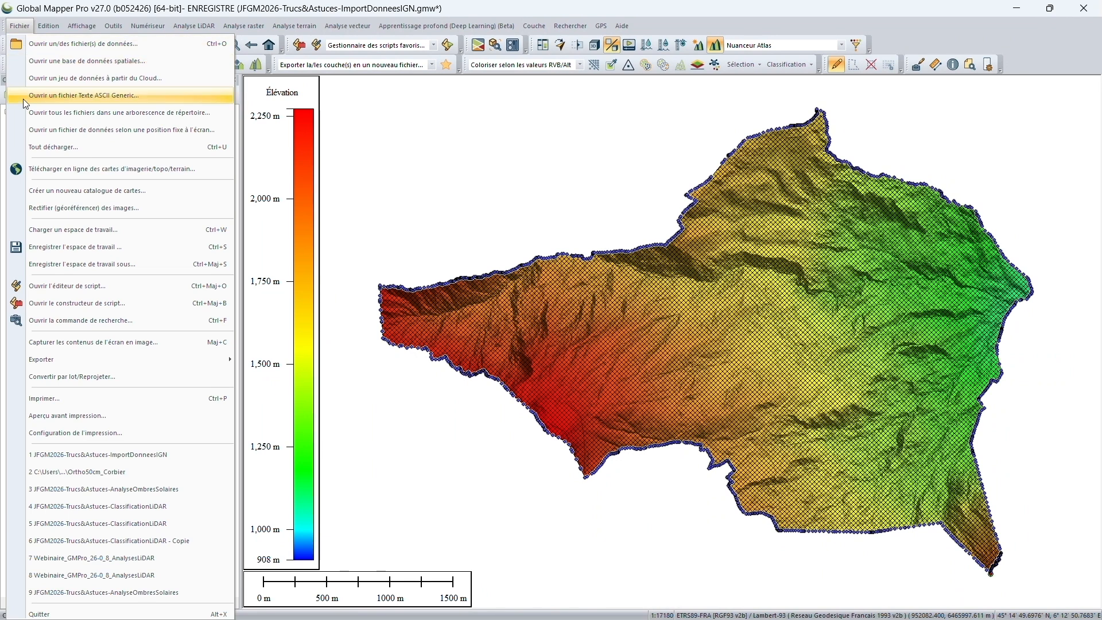
click(29, 172)
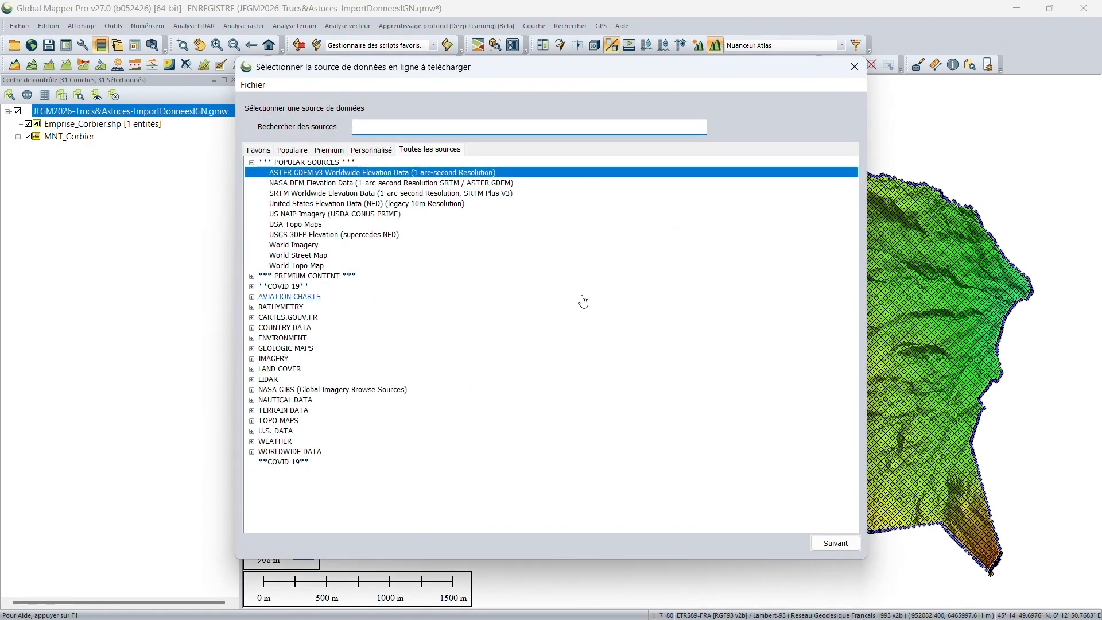
click(251, 162)
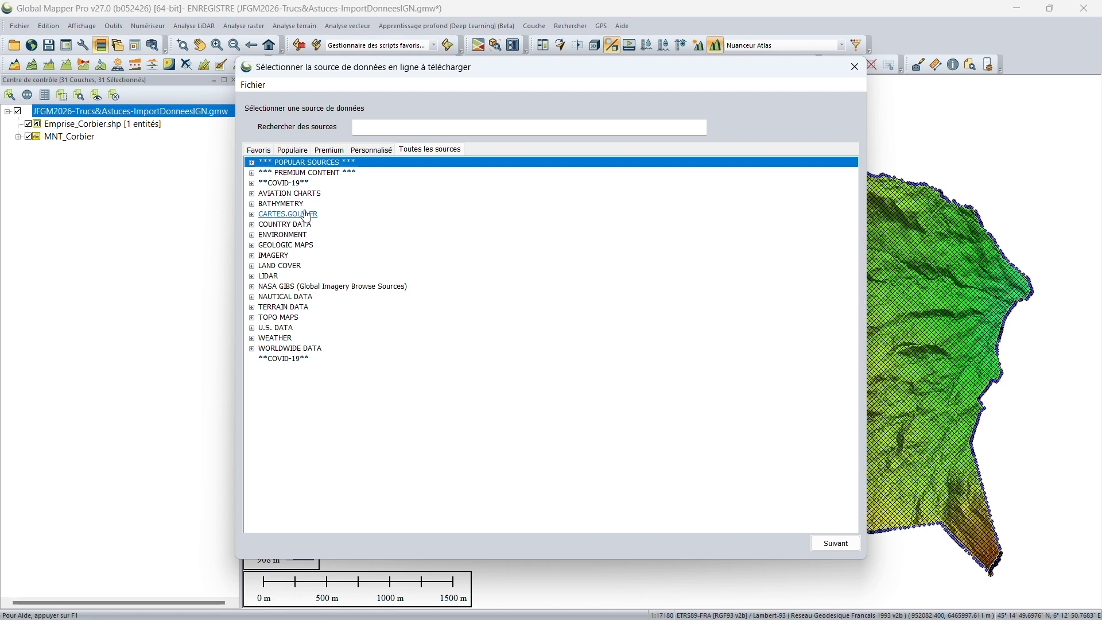
click(370, 150)
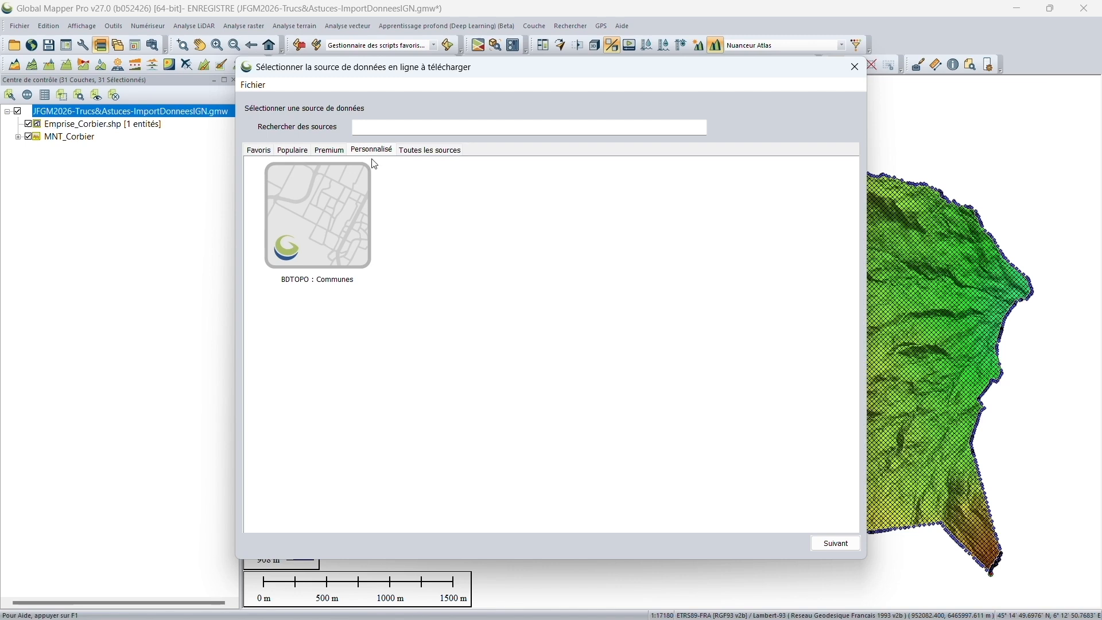
click(260, 150)
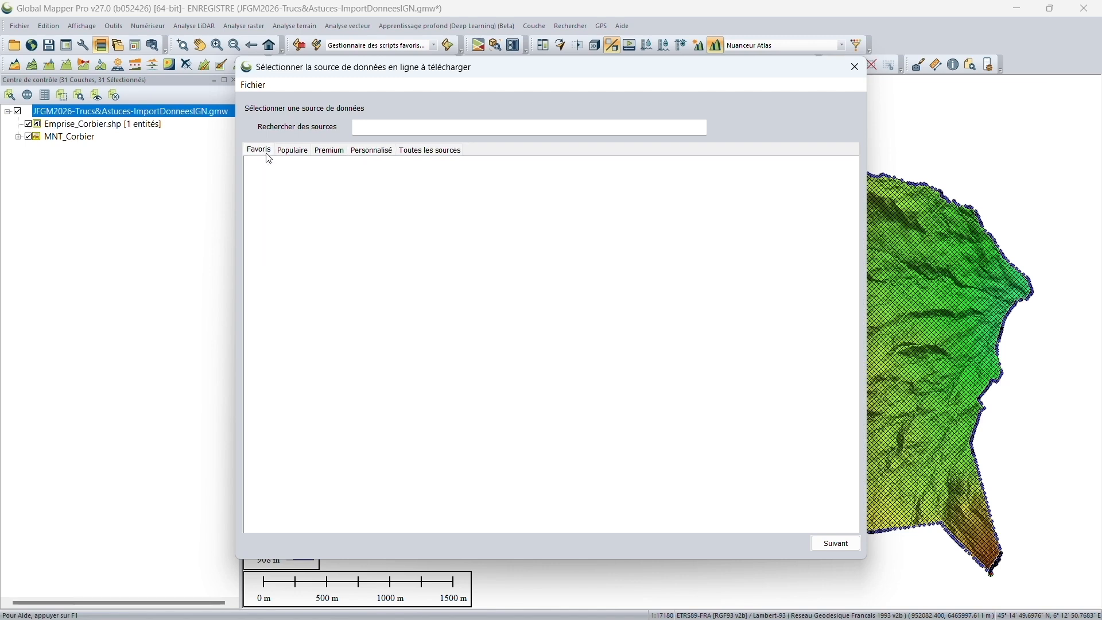
click(411, 149)
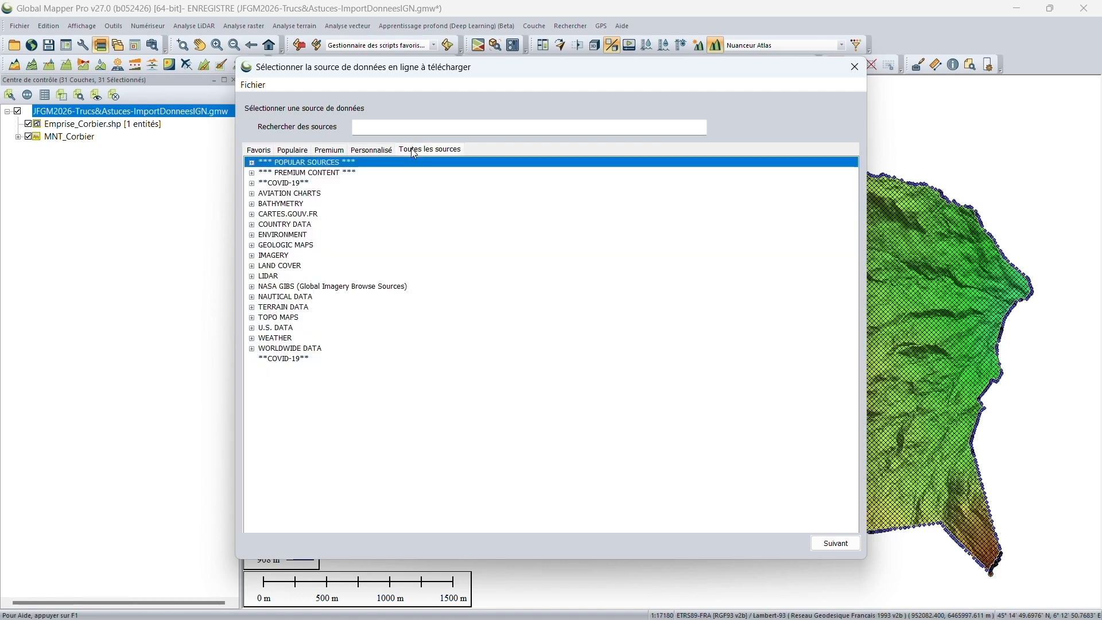
click(252, 215)
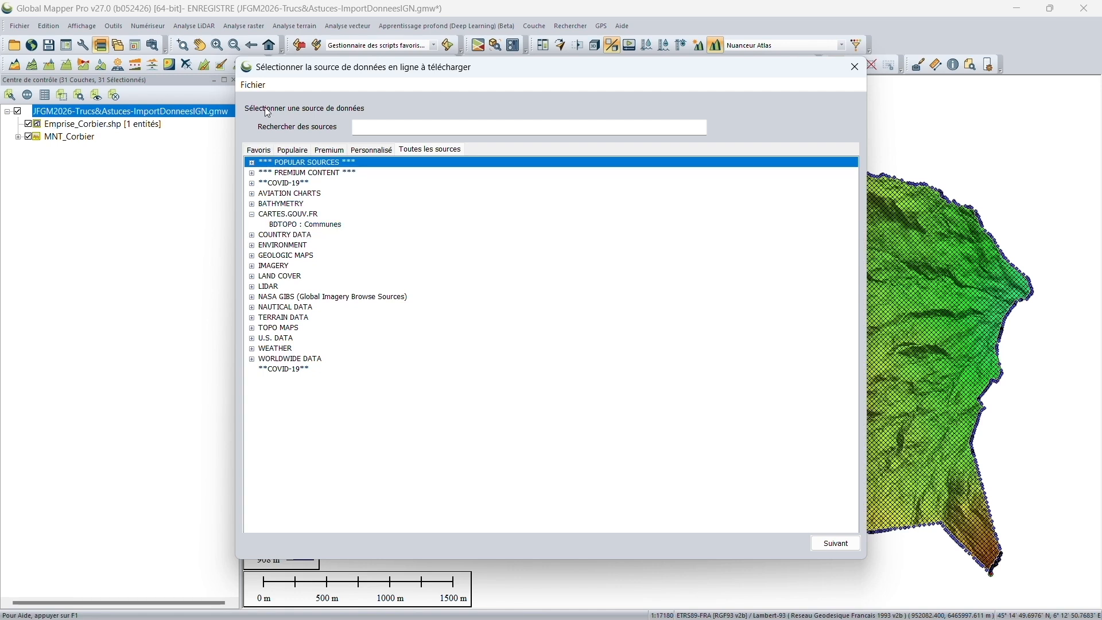
Start adding a new online source of type WMS (Web Map Service)
click(253, 86)
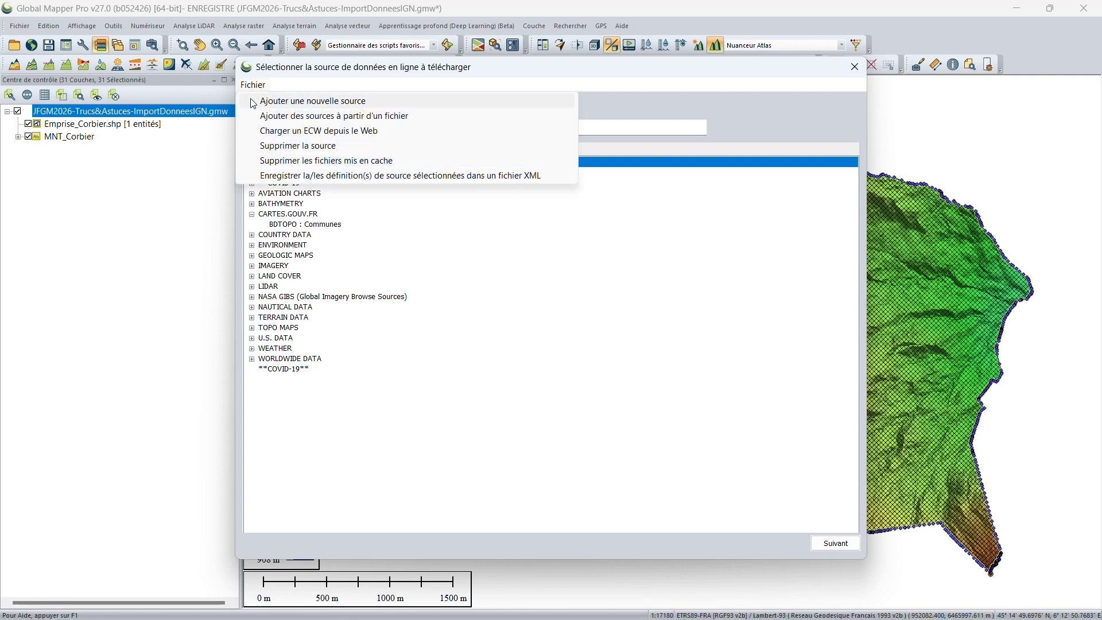
click(254, 102)
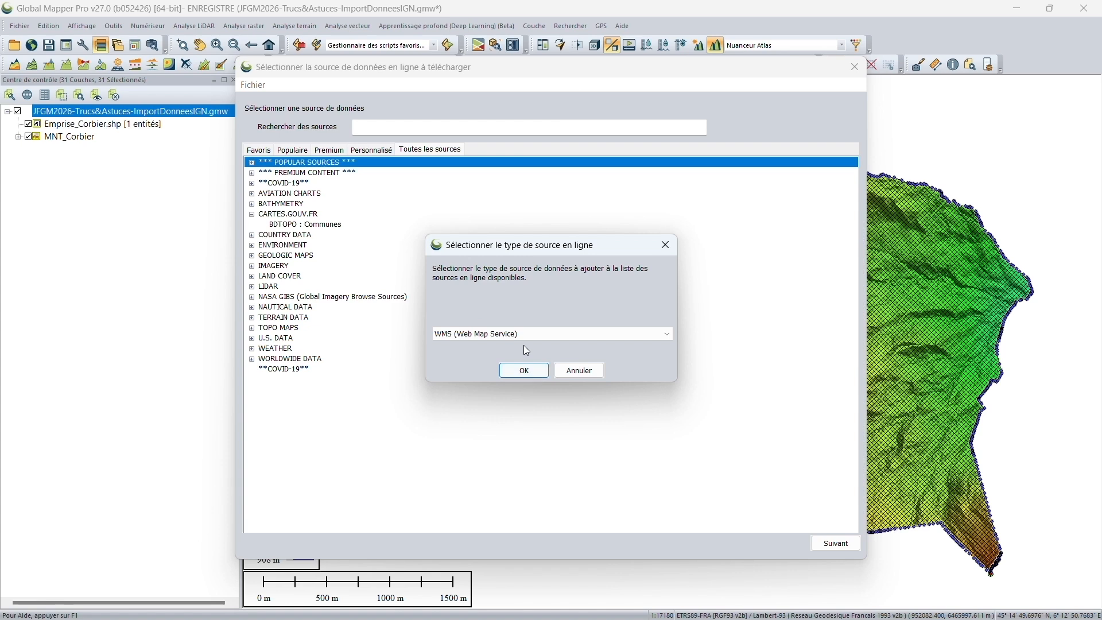
click(524, 334)
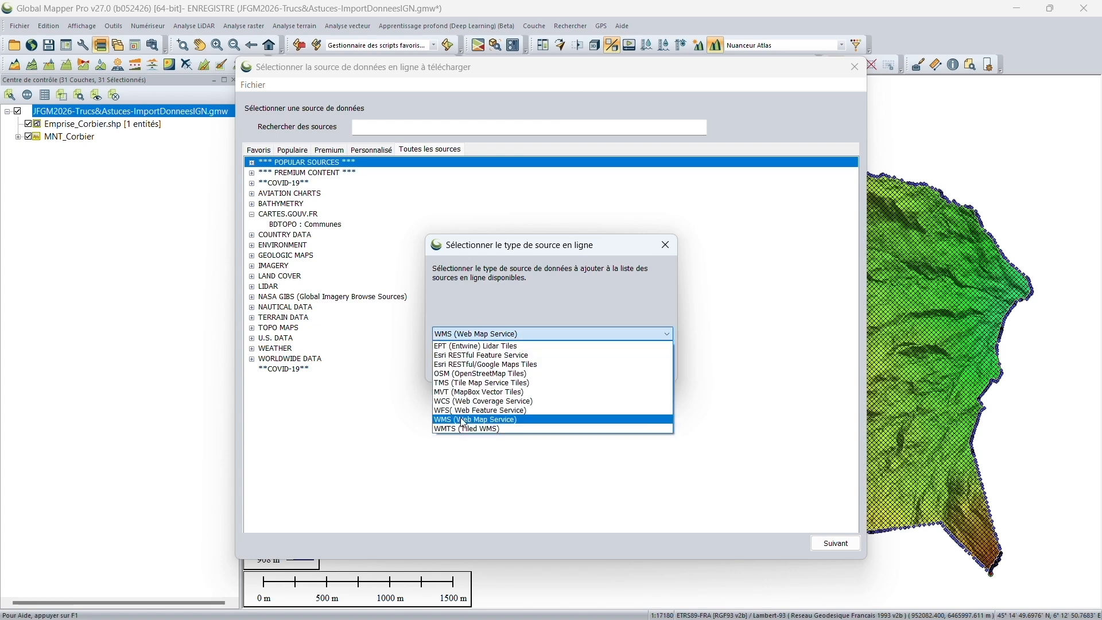
click(463, 419)
click(515, 370)
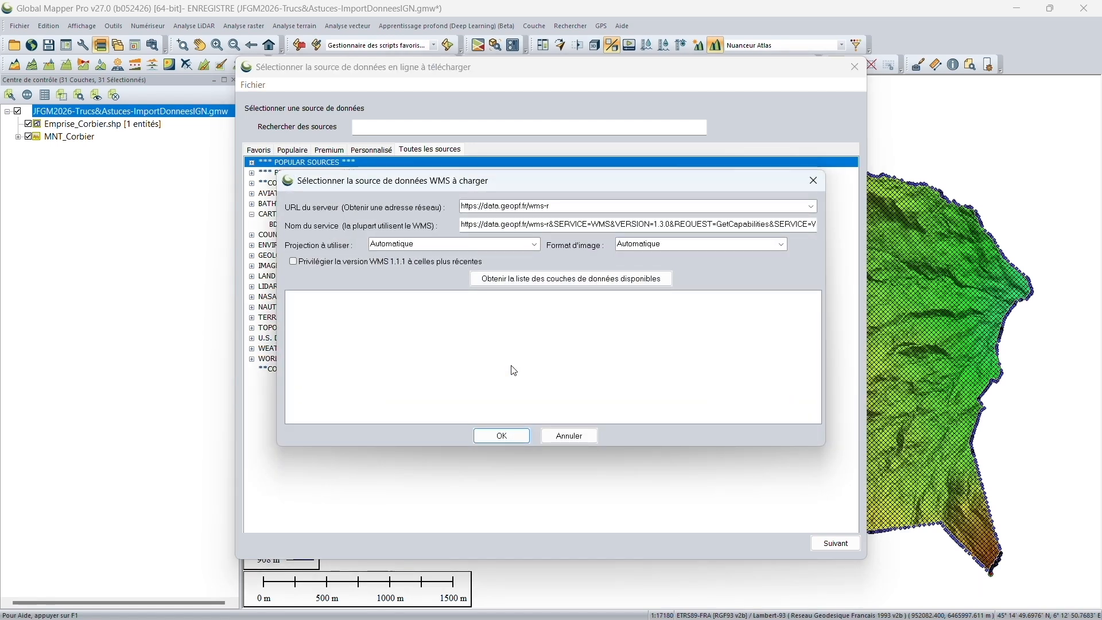
Replace the WMS server URL with the copied GetCapabilities address and retrieve the list of available data layers
drag(569, 205, 449, 198)
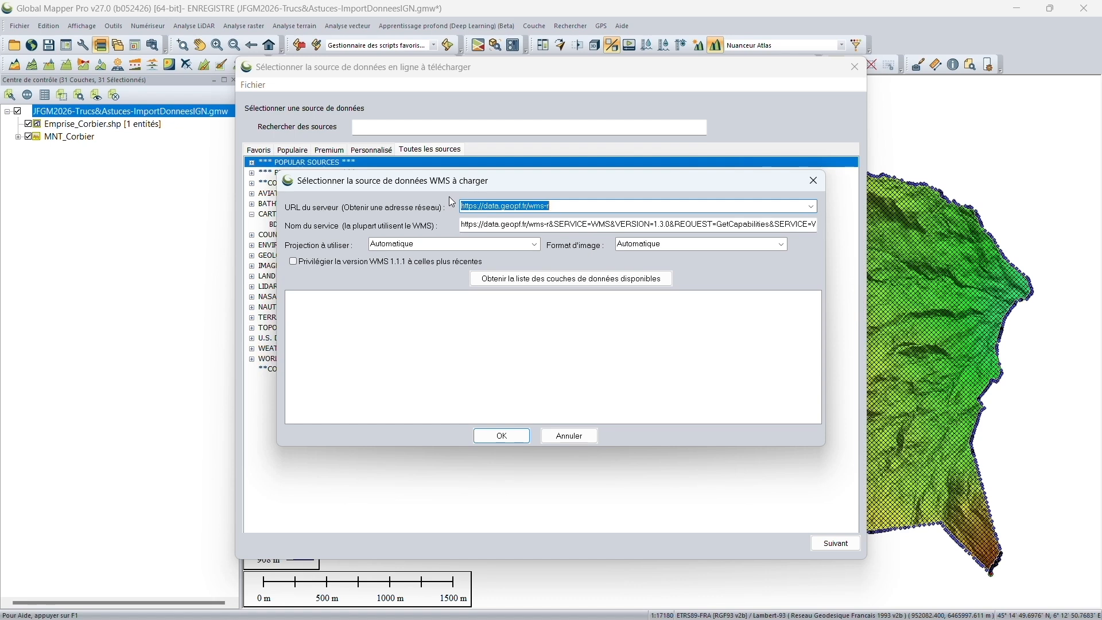
key(ctrl+v)
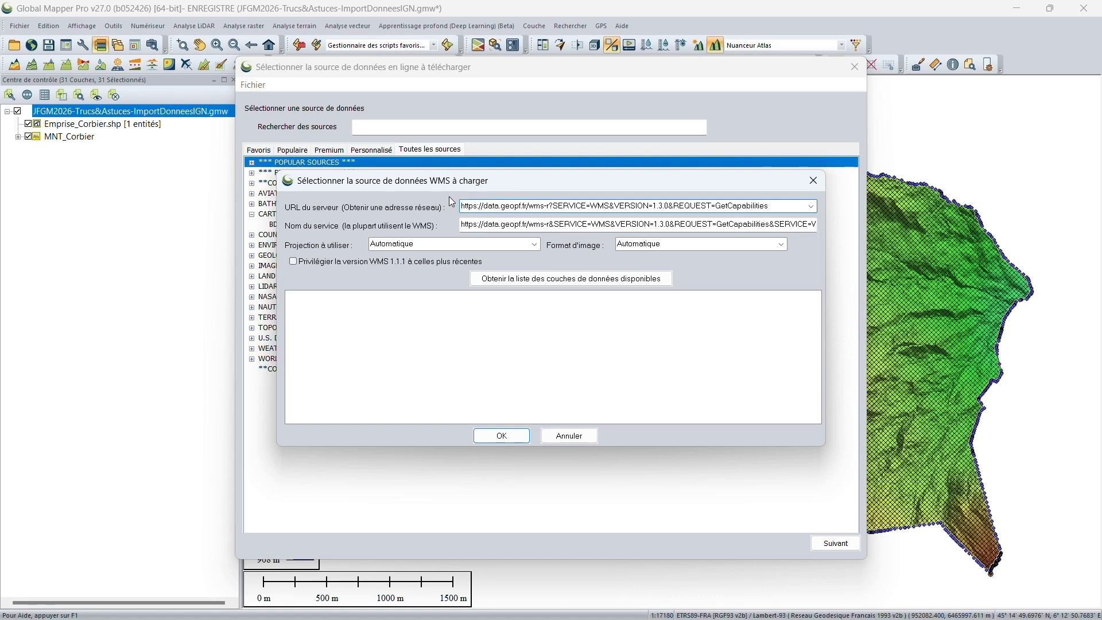
click(538, 283)
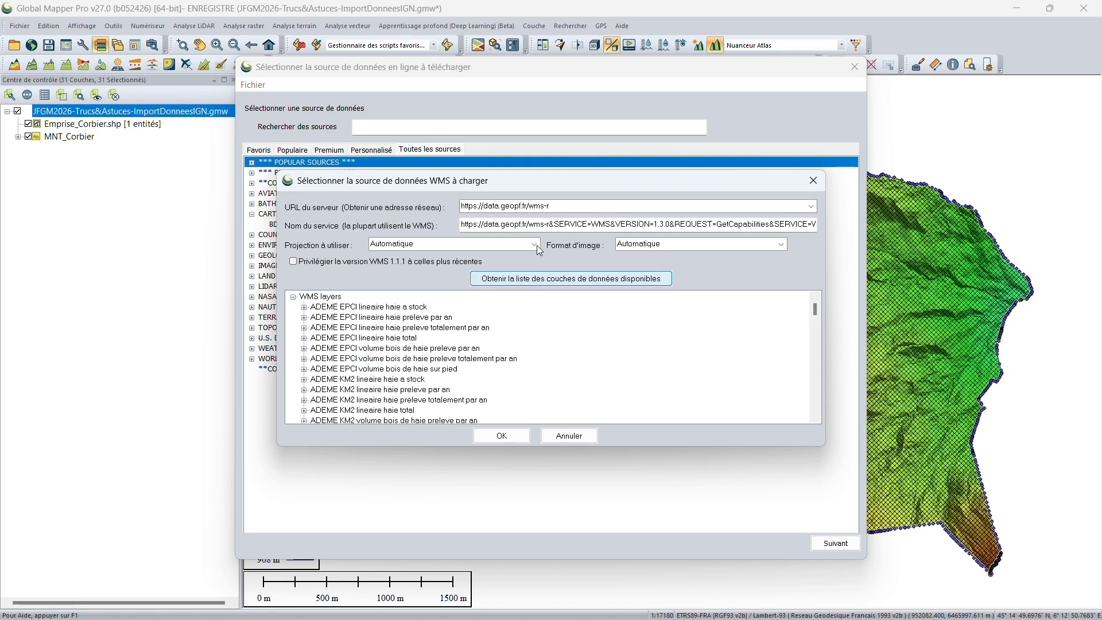
Enlarge the WMS source dialog and choose the Ortho 50 cm layer from the WMS layers as the new source
drag(557, 182, 490, 54)
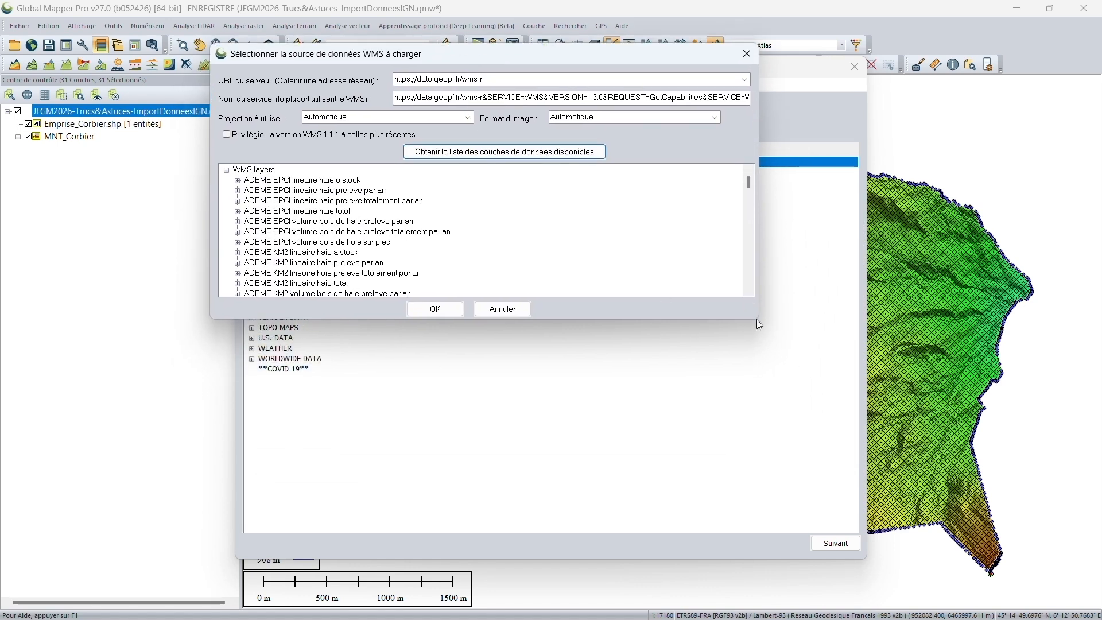
drag(756, 320, 882, 572)
scroll(360, 390, down, 20)
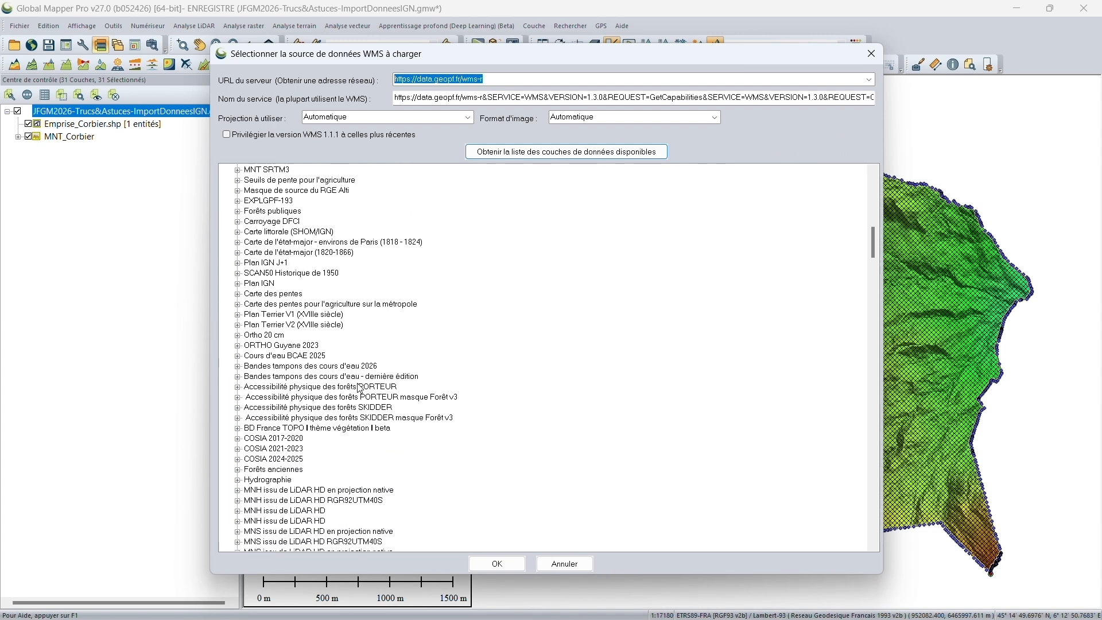
scroll(360, 388, down, 20)
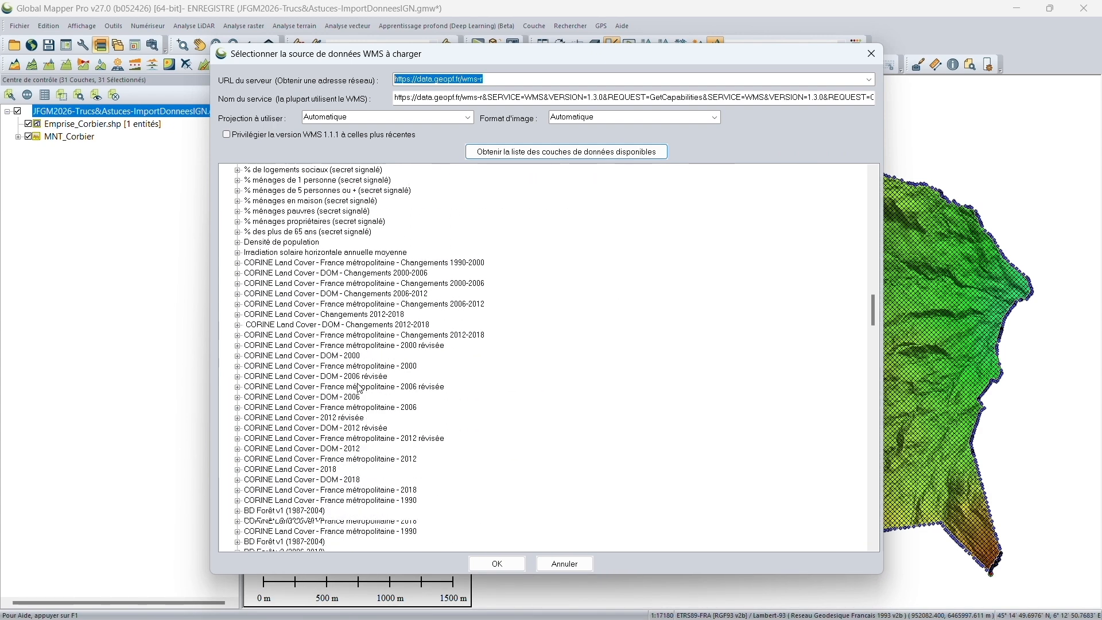
scroll(360, 389, down, 20)
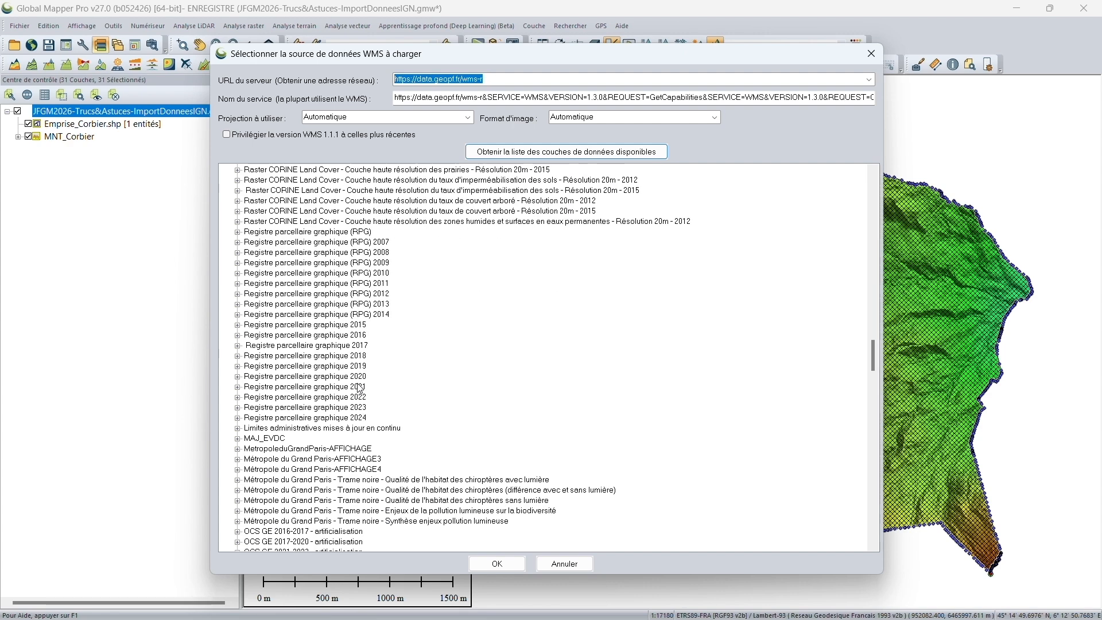
scroll(360, 388, down, 1)
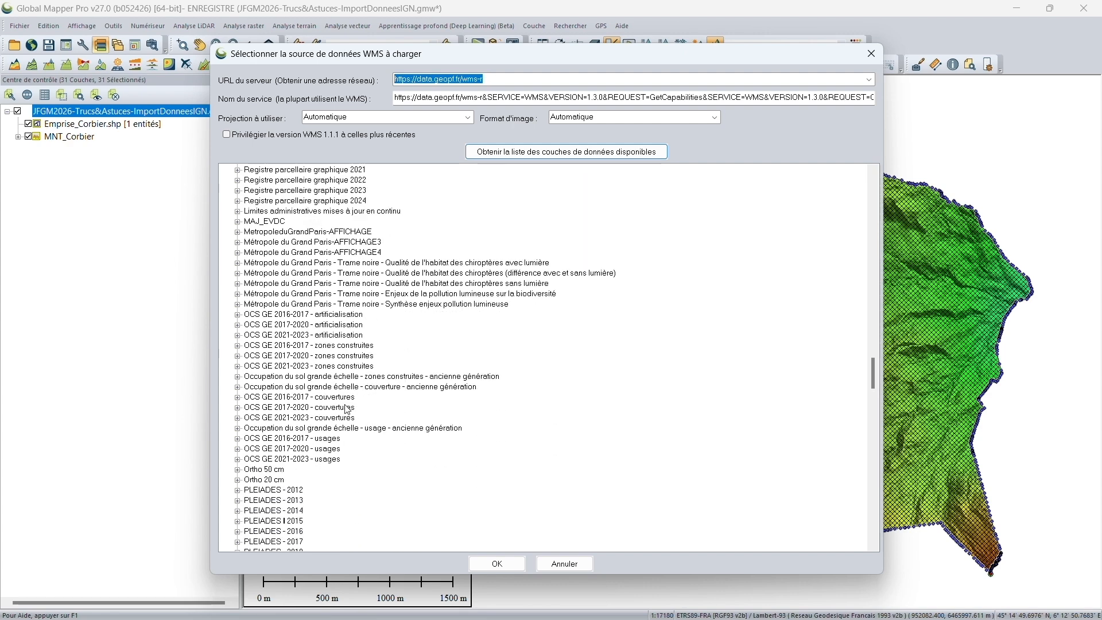
click(265, 470)
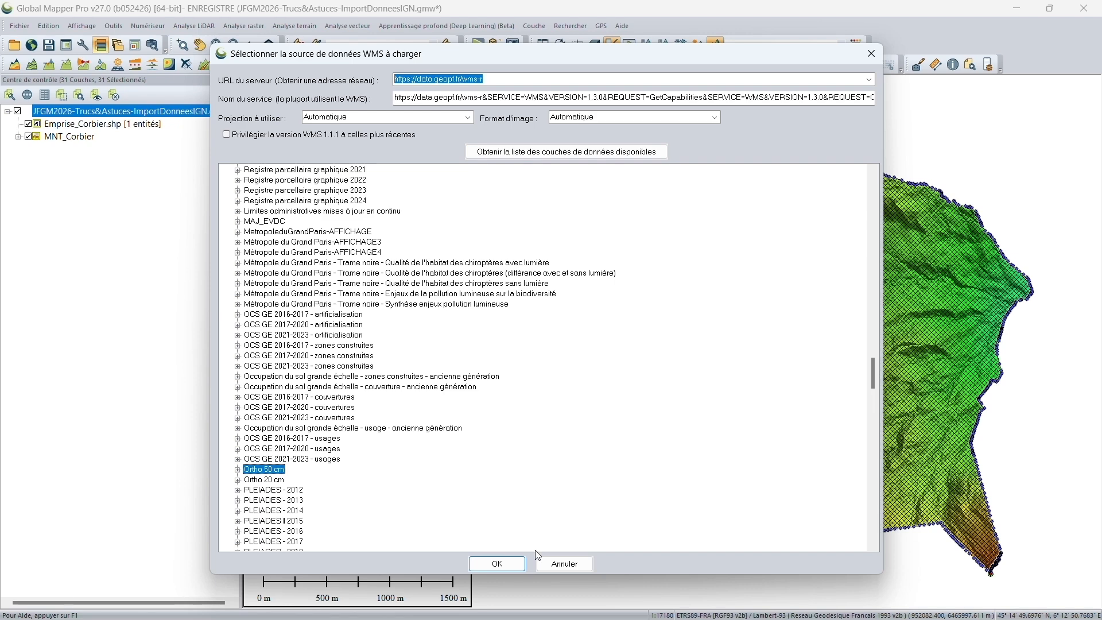
click(497, 563)
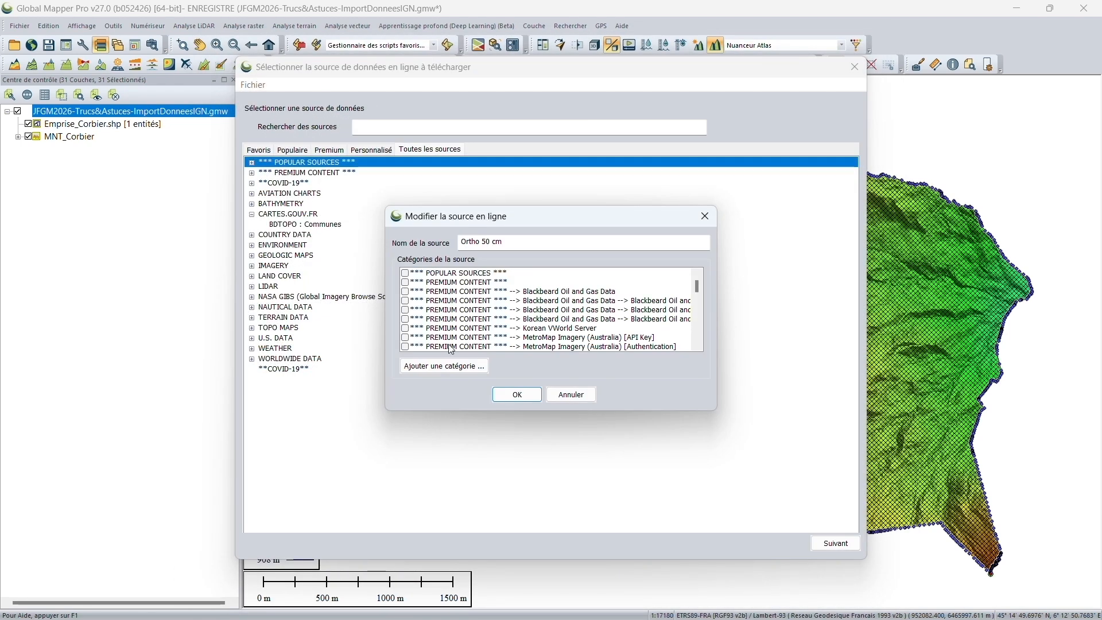
Assign the Ortho 50 cm source to the CARTES.GOUV.FR category and save it
scroll(450, 298, down, 2)
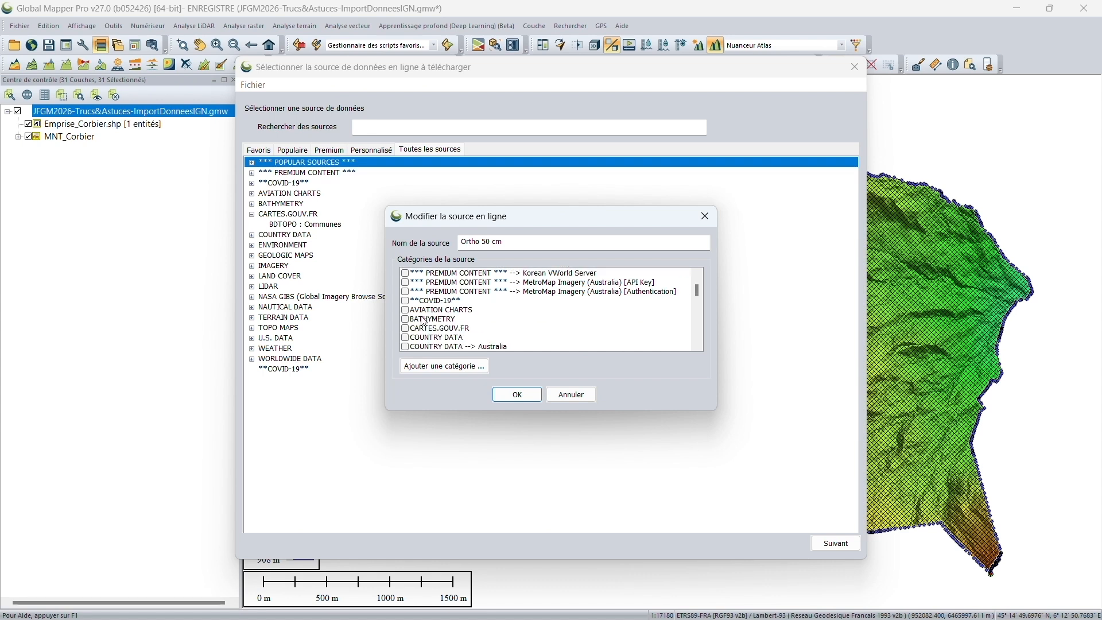
click(406, 330)
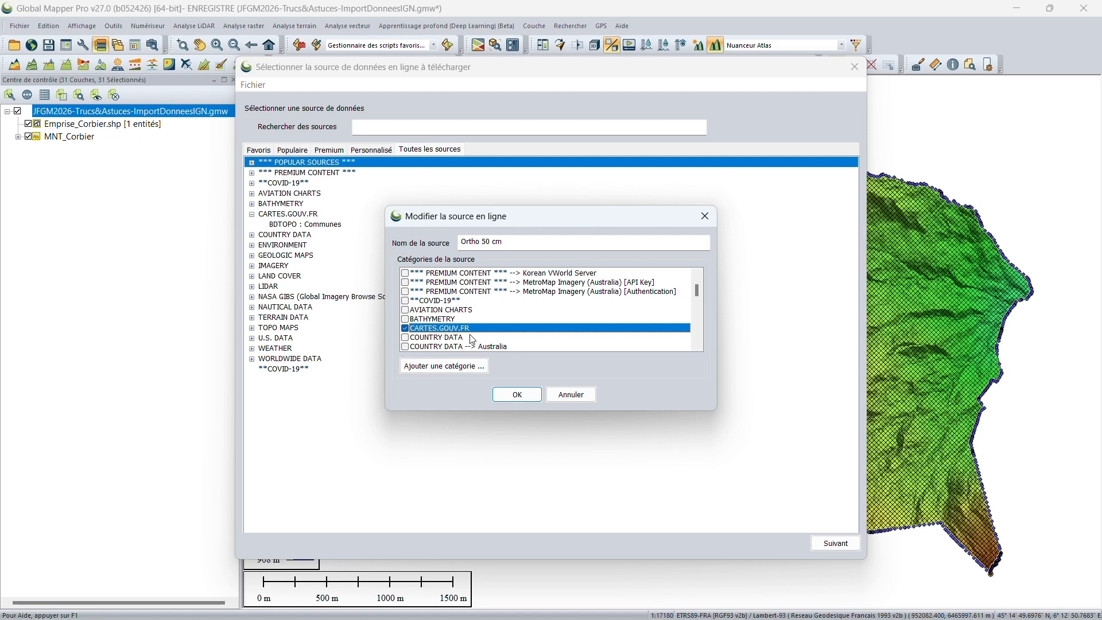
click(517, 394)
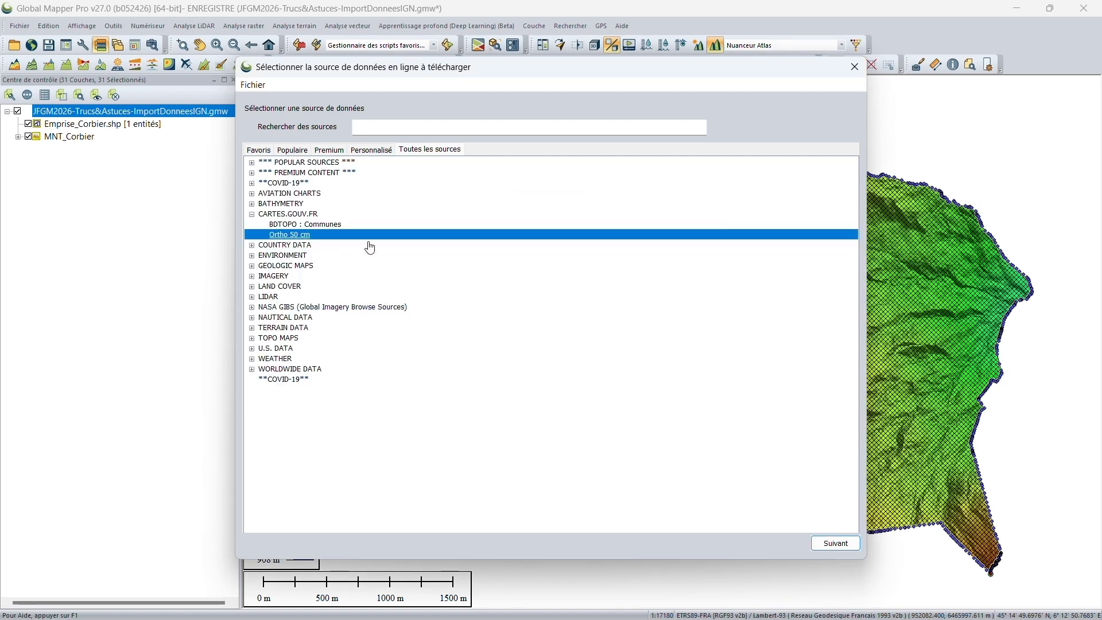
Connect to the Ortho 50 cm source, limiting the download to the inside of the currently selected polygon
click(835, 542)
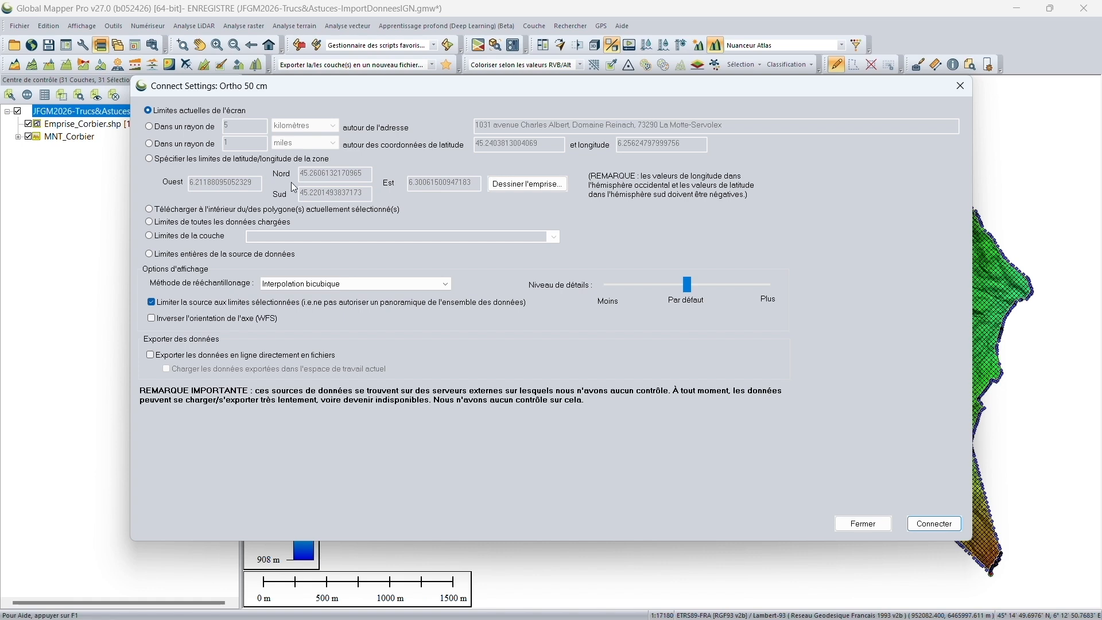
click(168, 211)
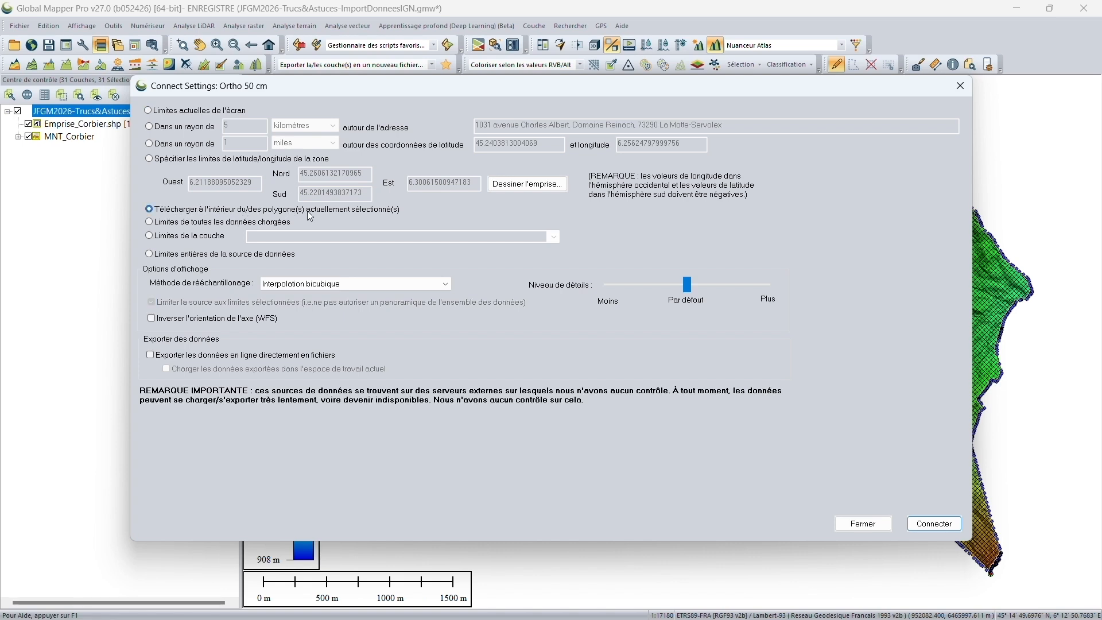
click(933, 525)
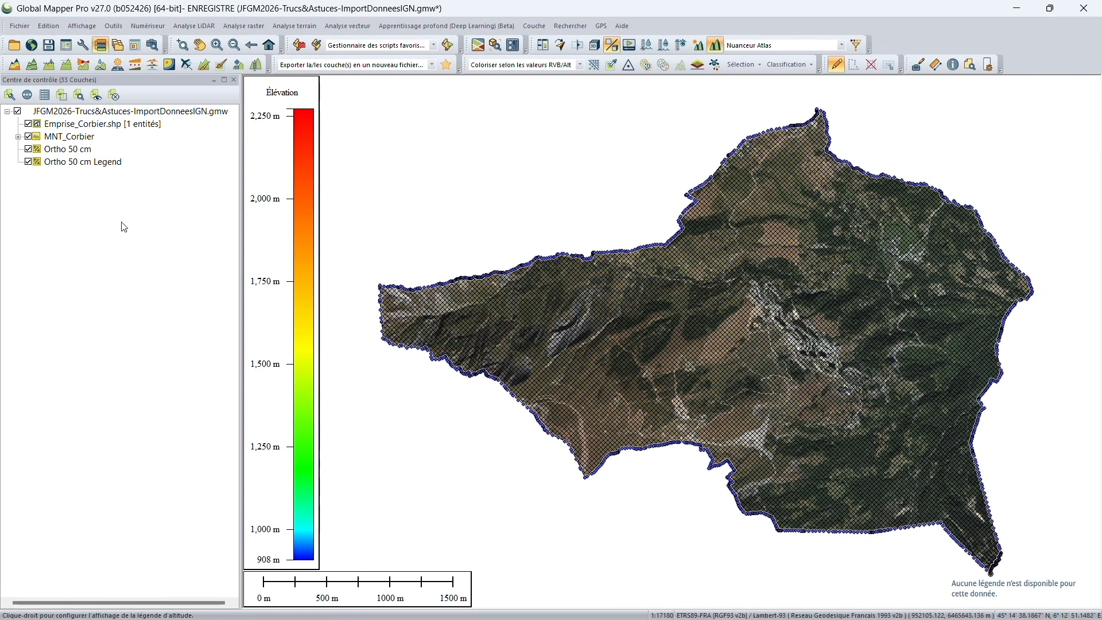
Unload the Ortho 50 cm Legend layer from the workspace
right_click(116, 163)
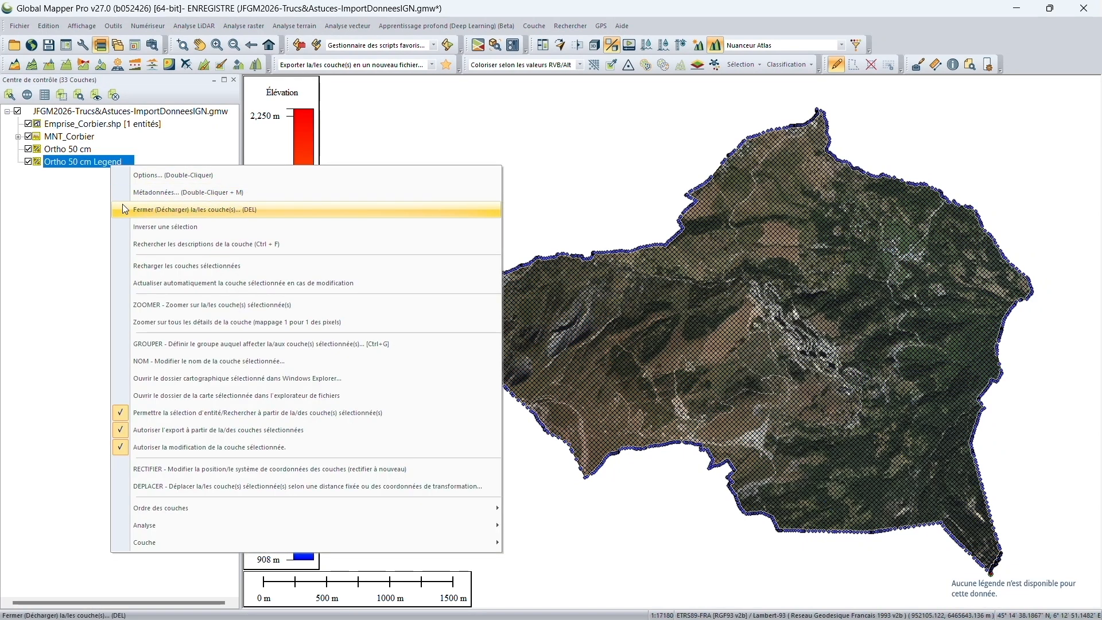
click(189, 209)
click(523, 336)
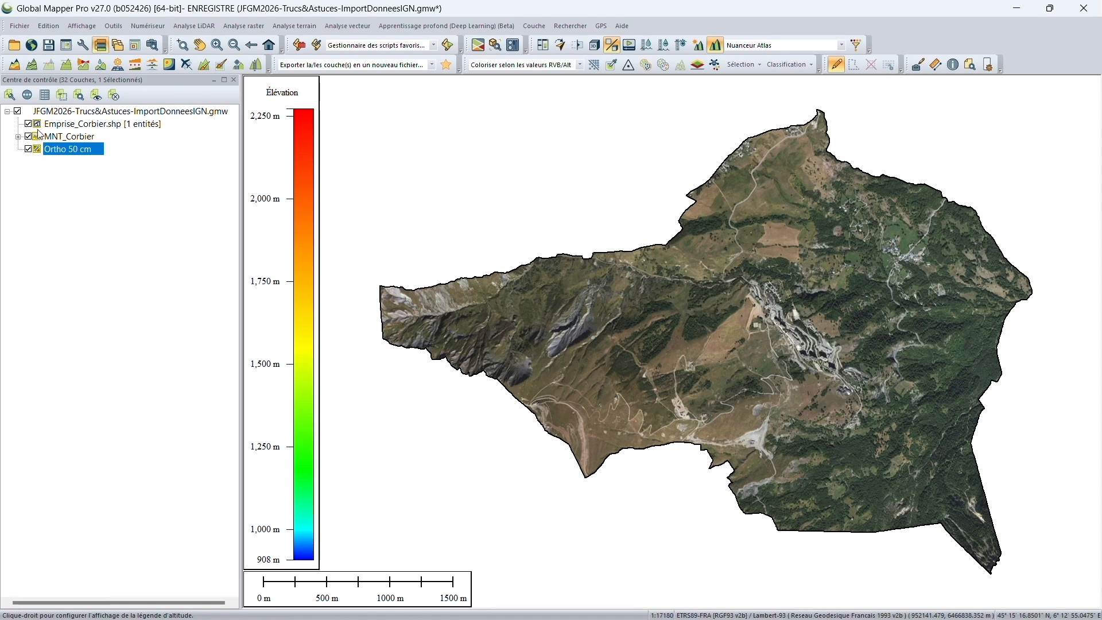
Select the footprint polygon of the Emprise_Corbier.shp layer on the map
click(55, 126)
click(457, 319)
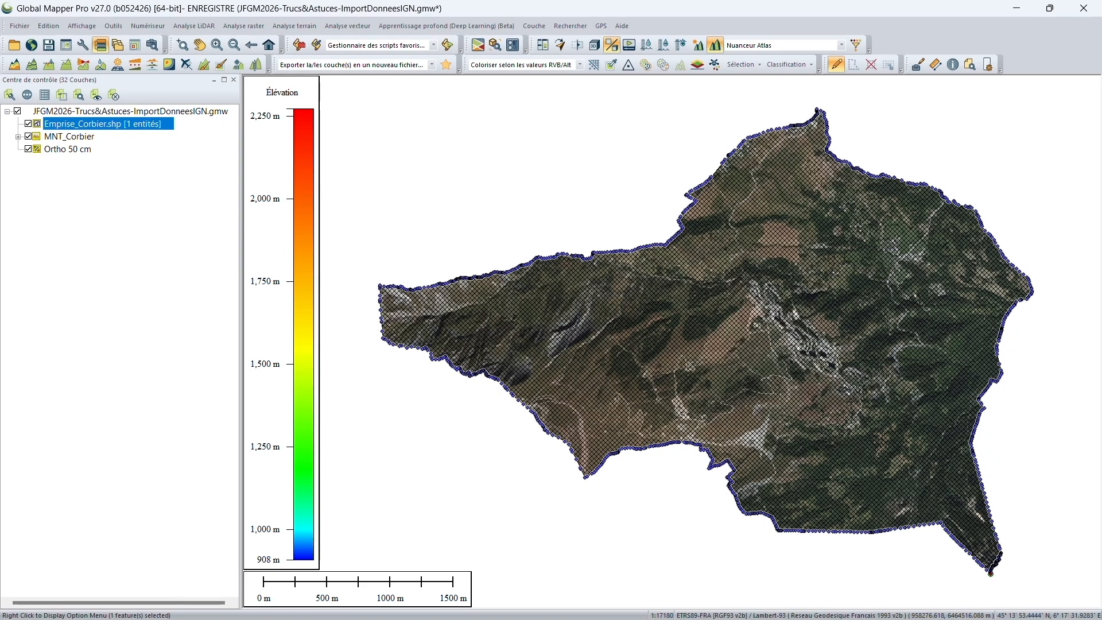
Switch to the browser and copy the GetCapabilities request URL from the Sélection d'objets WFS help page
key(alt+Tab)
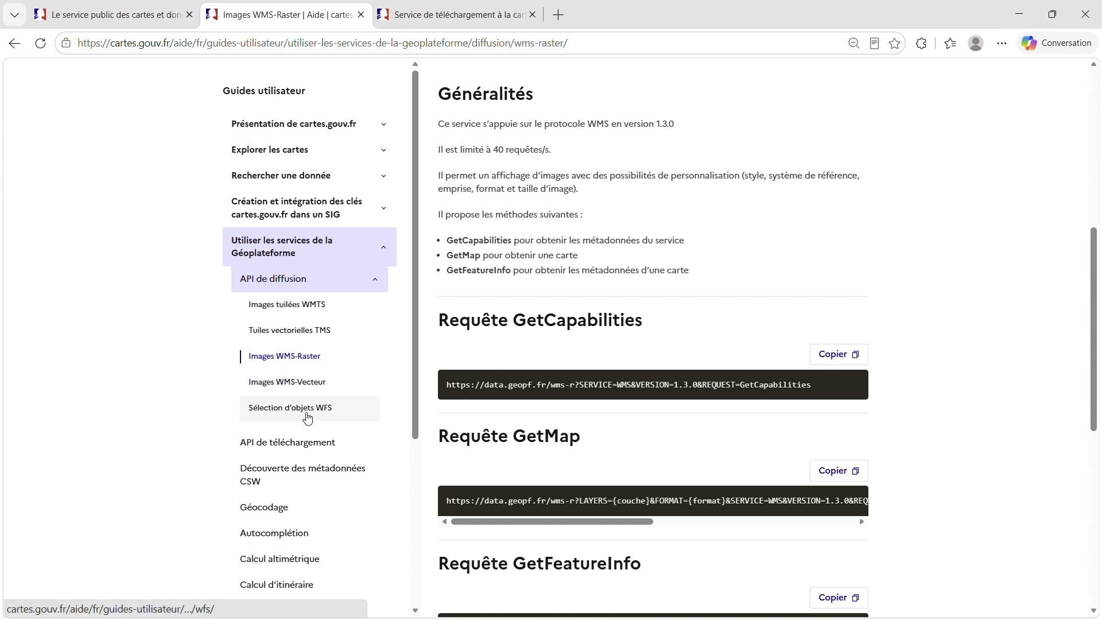
click(331, 413)
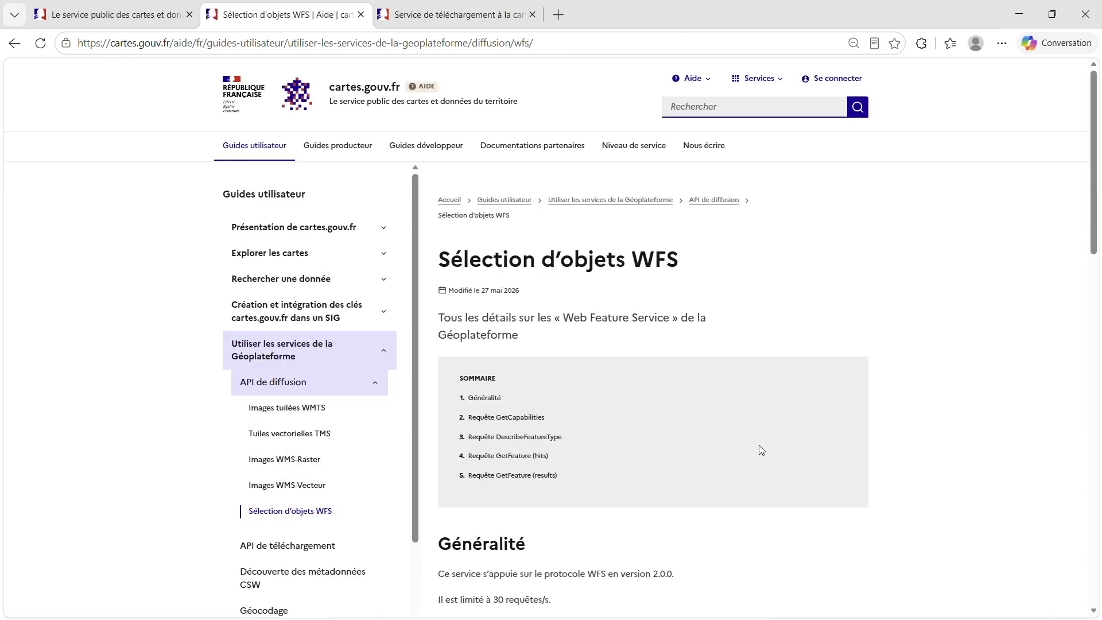
scroll(762, 450, down, 3)
scroll(762, 450, down, 4)
click(820, 463)
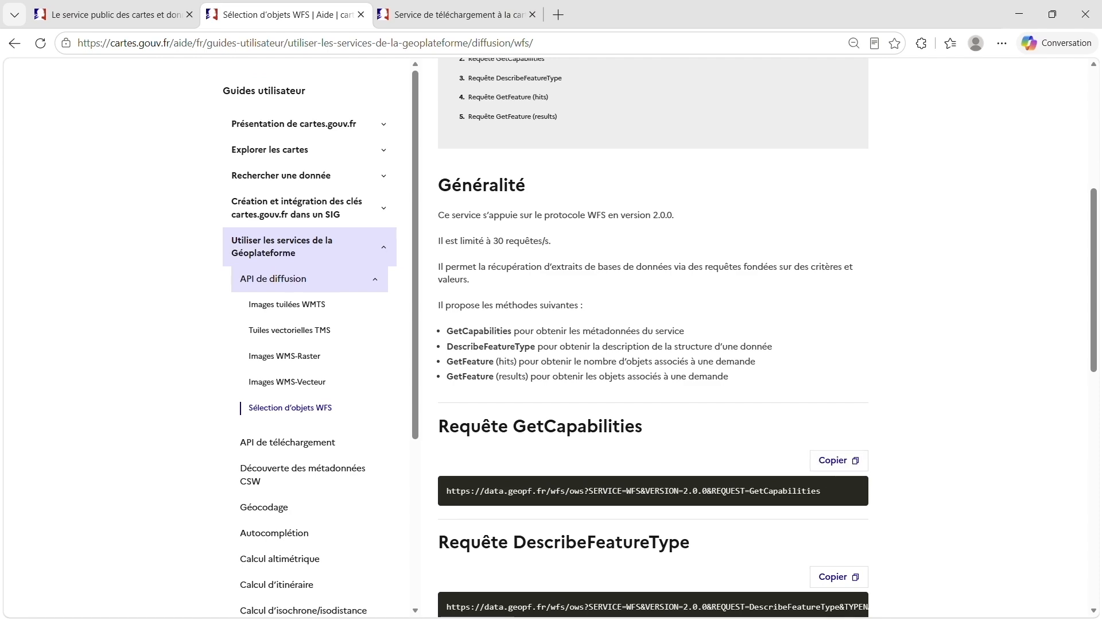
Return to Global Mapper and start adding a new online data source of type WFS (Web Feature Service)
key(alt+Tab)
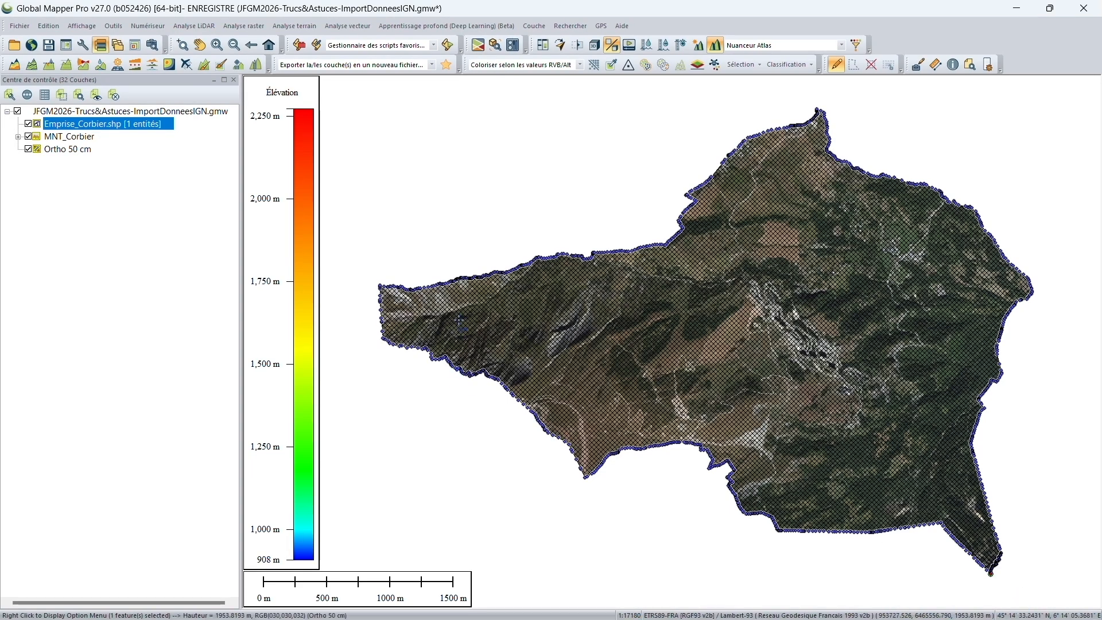
click(31, 45)
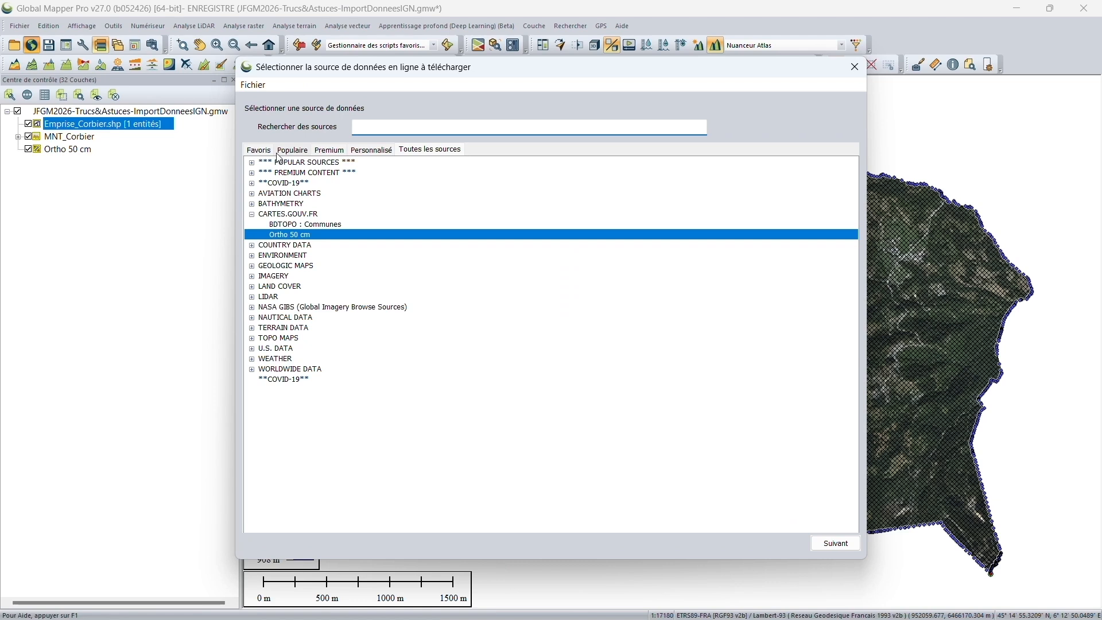
click(253, 84)
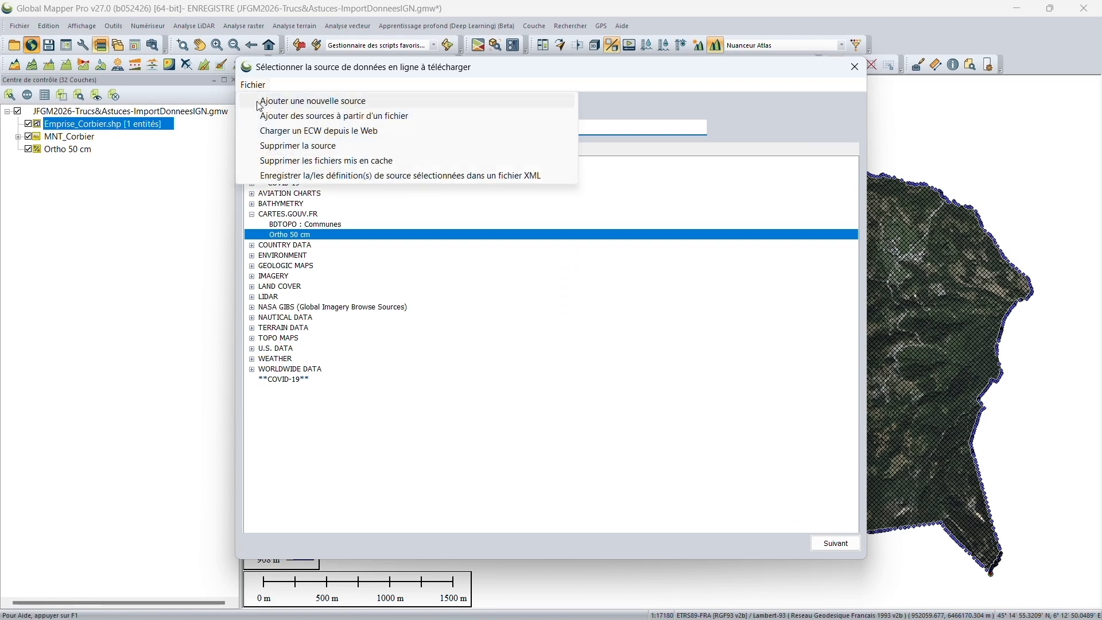
click(259, 105)
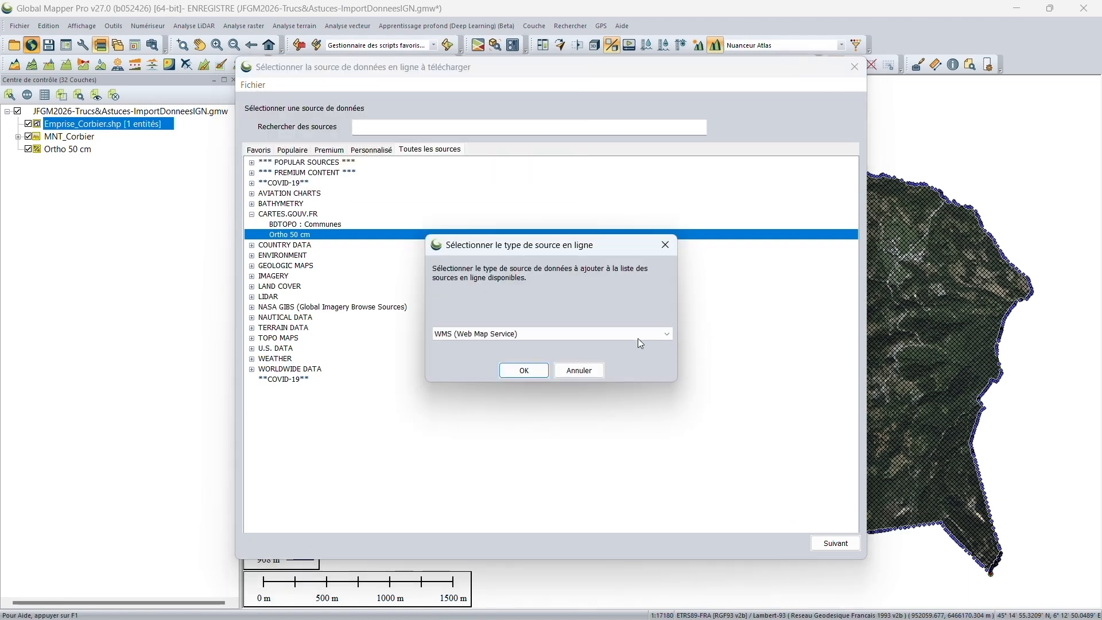
click(637, 339)
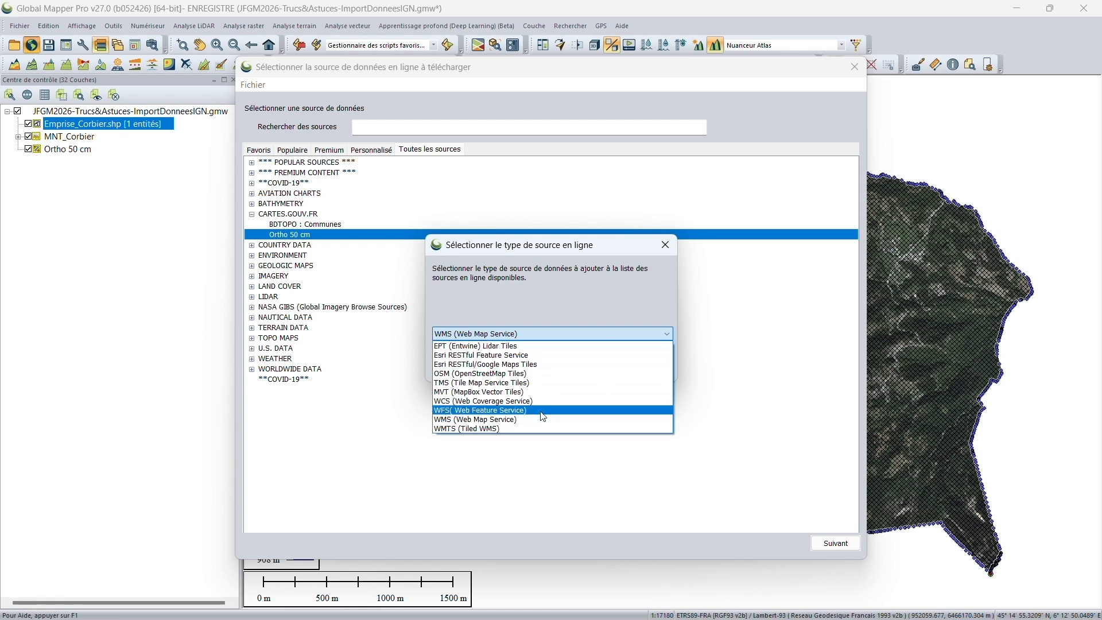
click(543, 411)
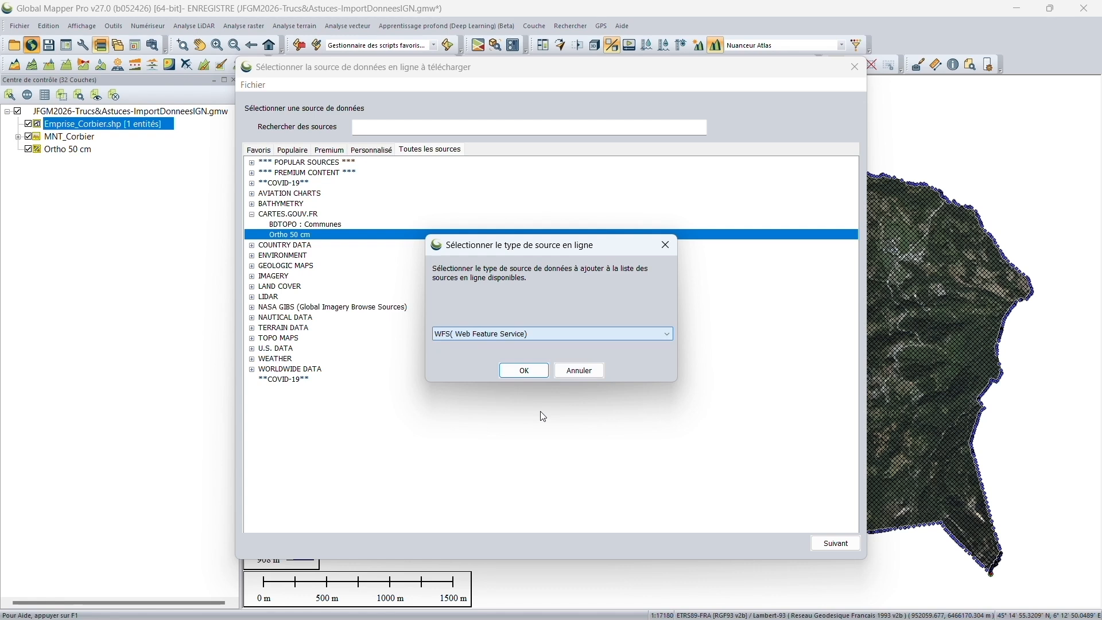
click(540, 379)
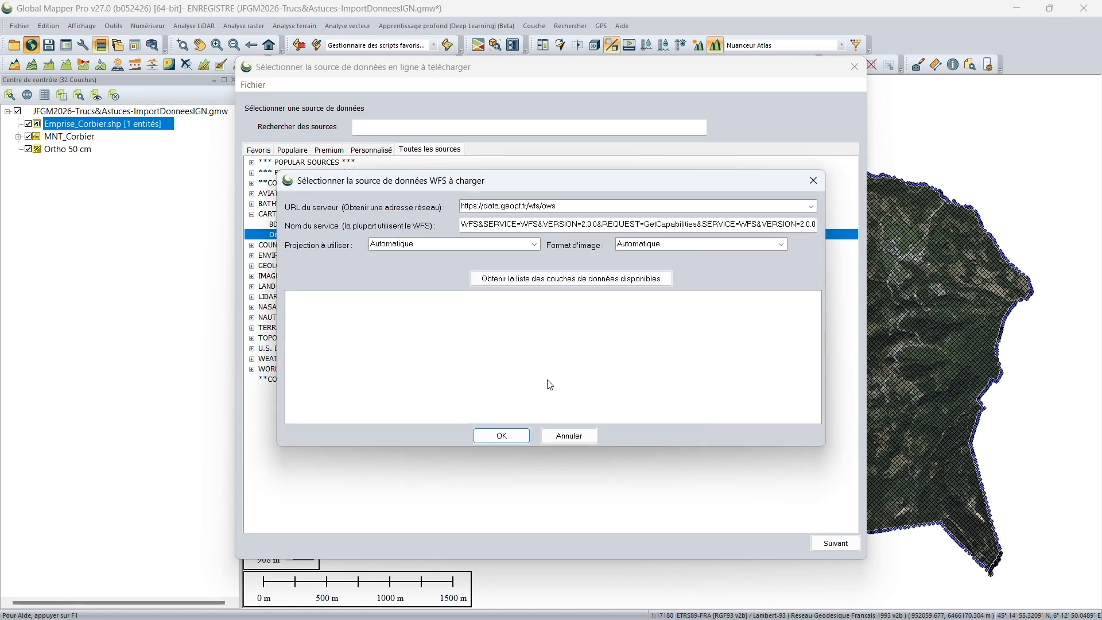
drag(570, 207, 454, 200)
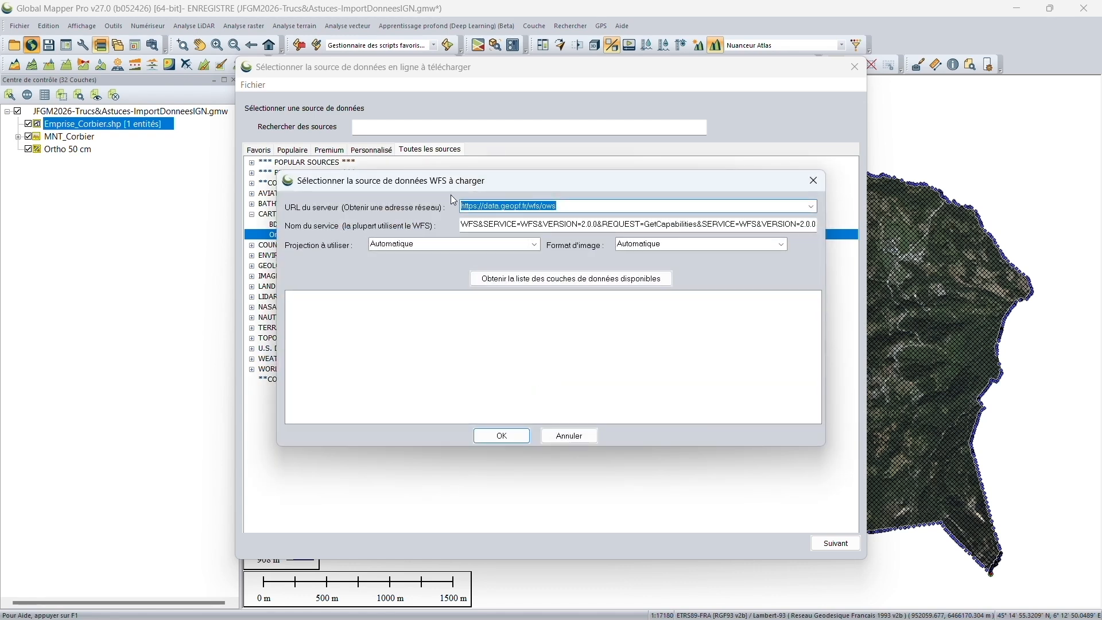
text(https://data.geopf.fr/wfs/ows?SERVICE=WFS&VERSION=2.0.0&REQUEST=GetCapabilities)
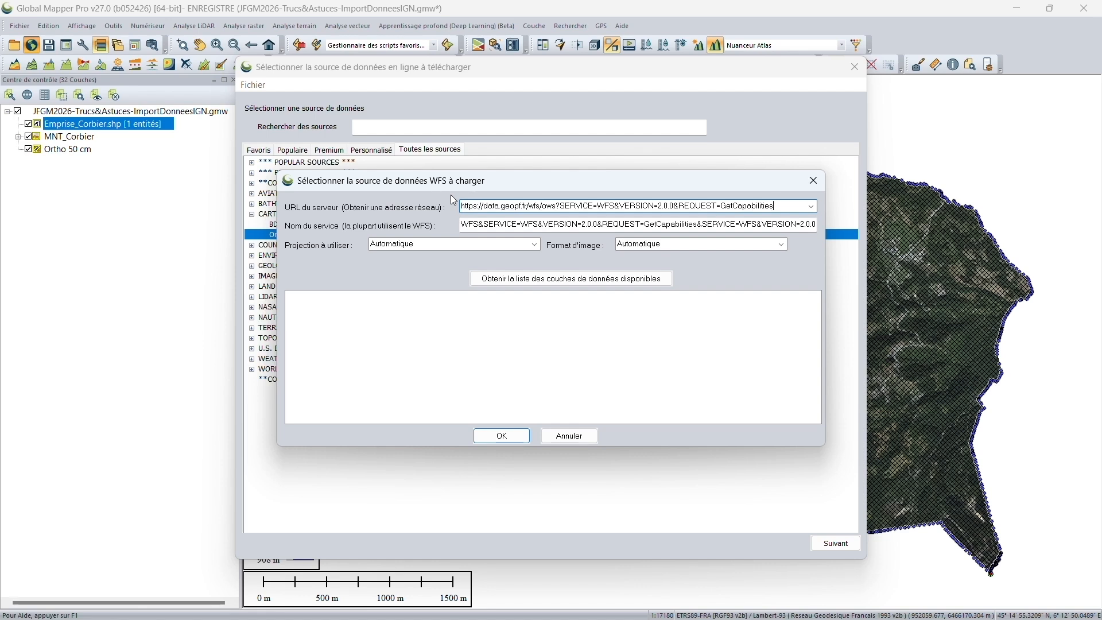
click(553, 278)
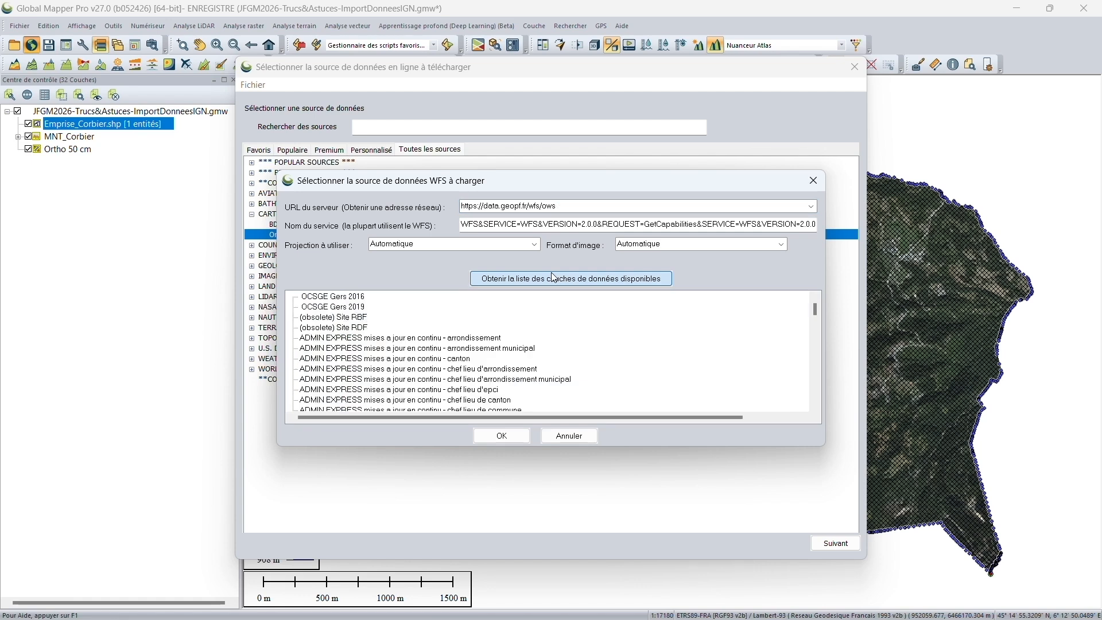
Enlarge the WFS source dialog and choose the BDTOPO : Bâtiments layer as the new source
drag(561, 184, 502, 62)
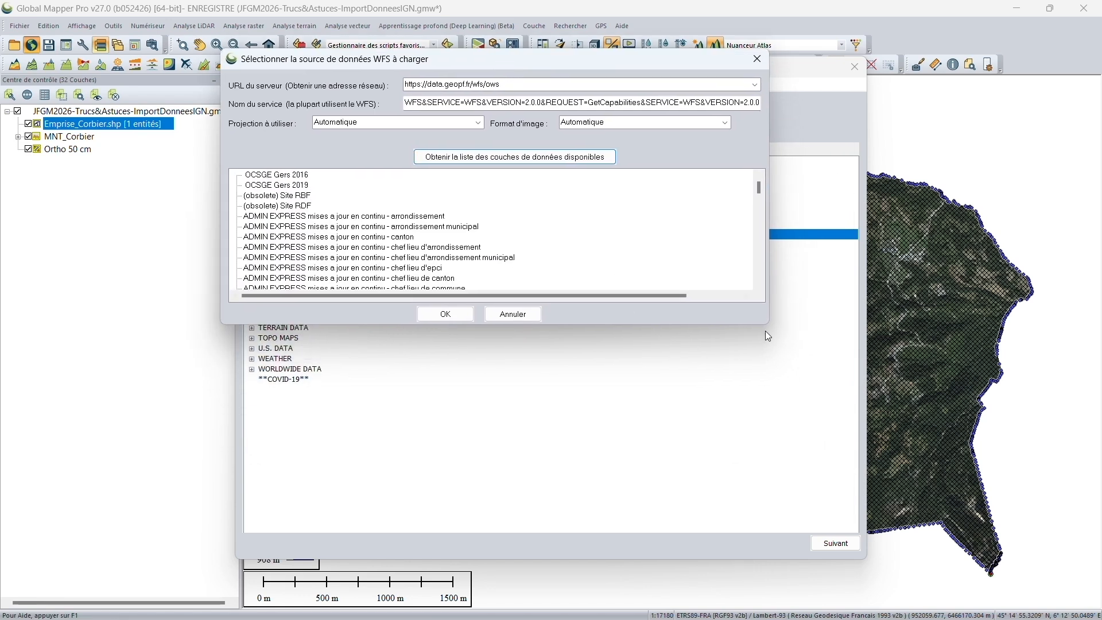
drag(766, 326, 893, 584)
drag(885, 191, 857, 337)
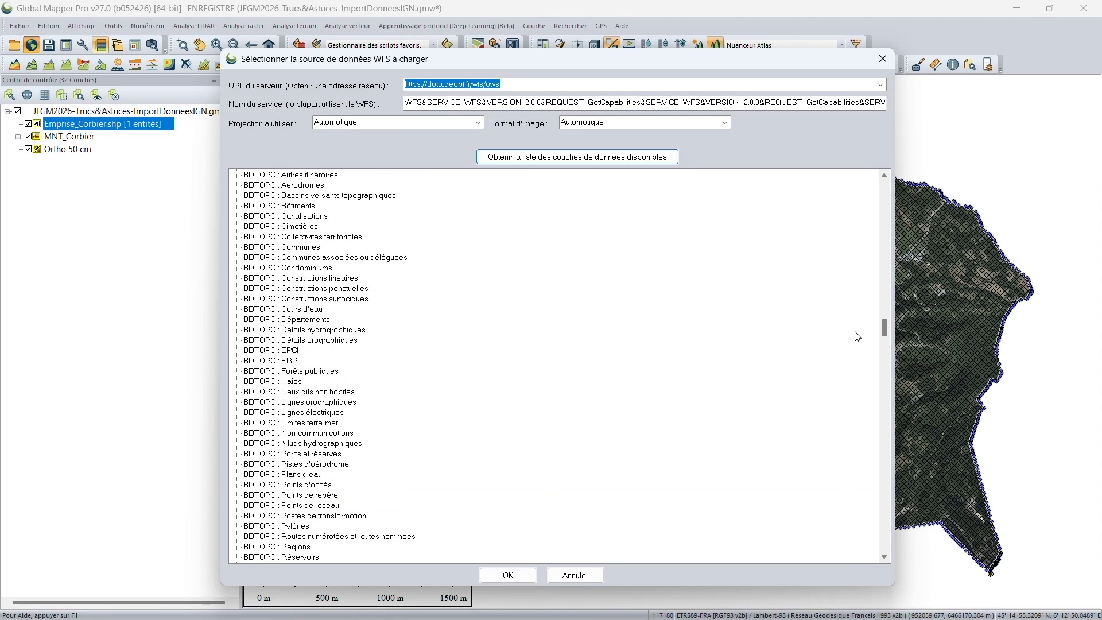
scroll(324, 323, up, 3)
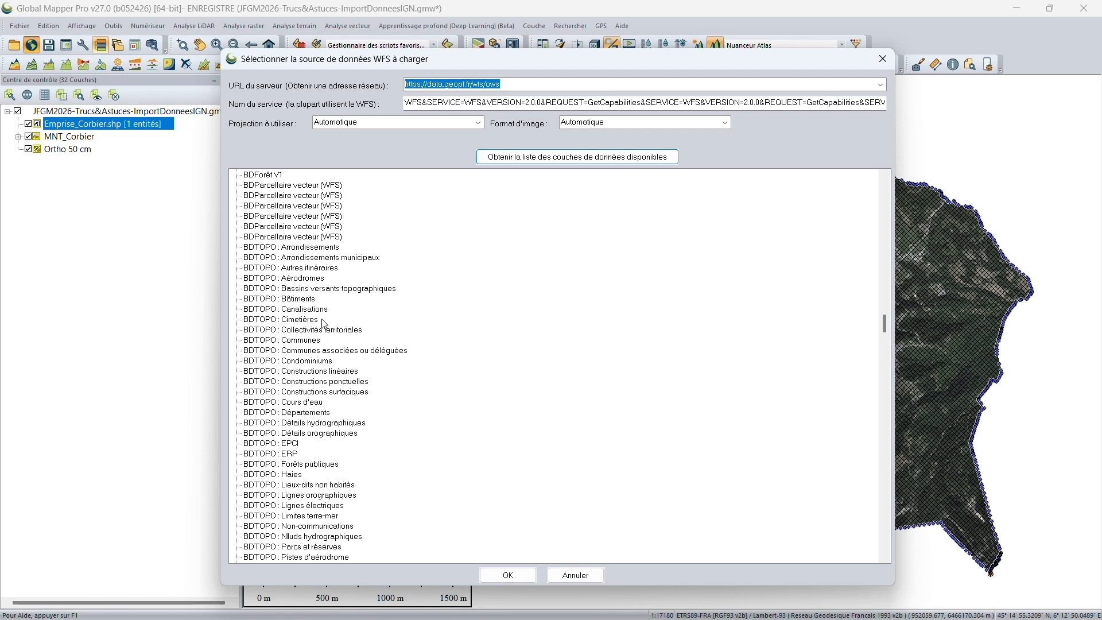
click(281, 301)
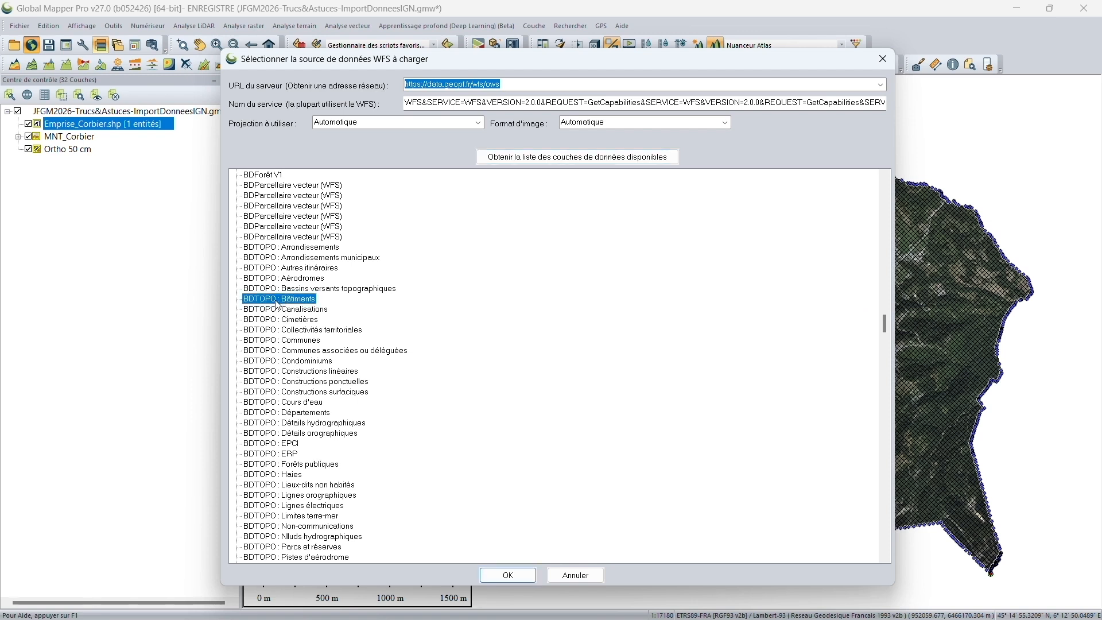
click(497, 573)
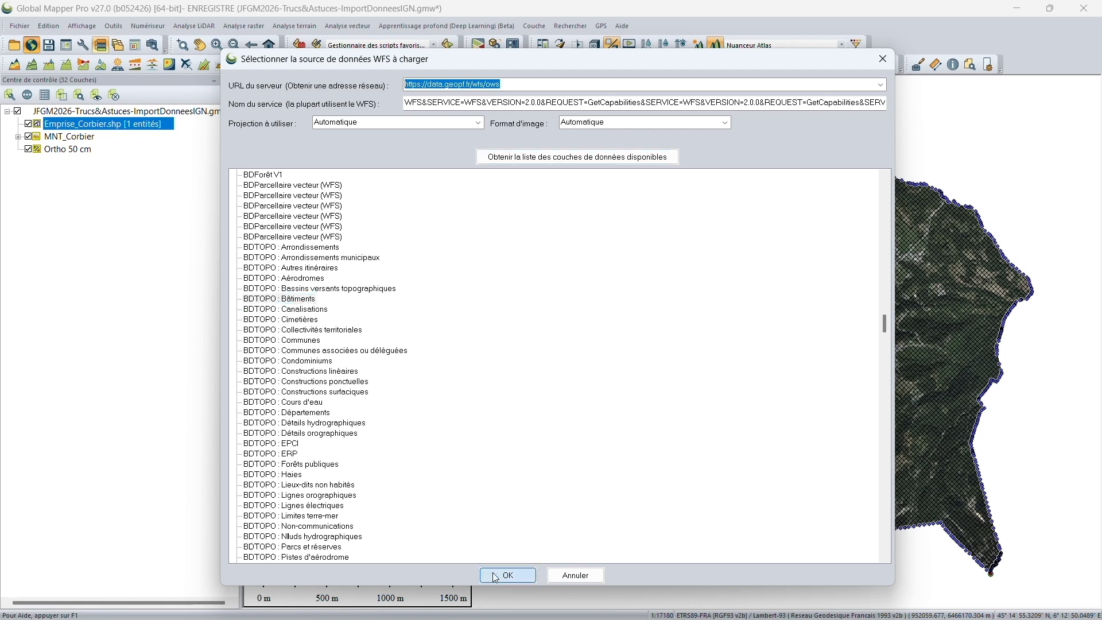
Assign the BDTOPO : Bâtiments source to the CARTES.GOUV.FR category and save it
scroll(436, 294, down, 2)
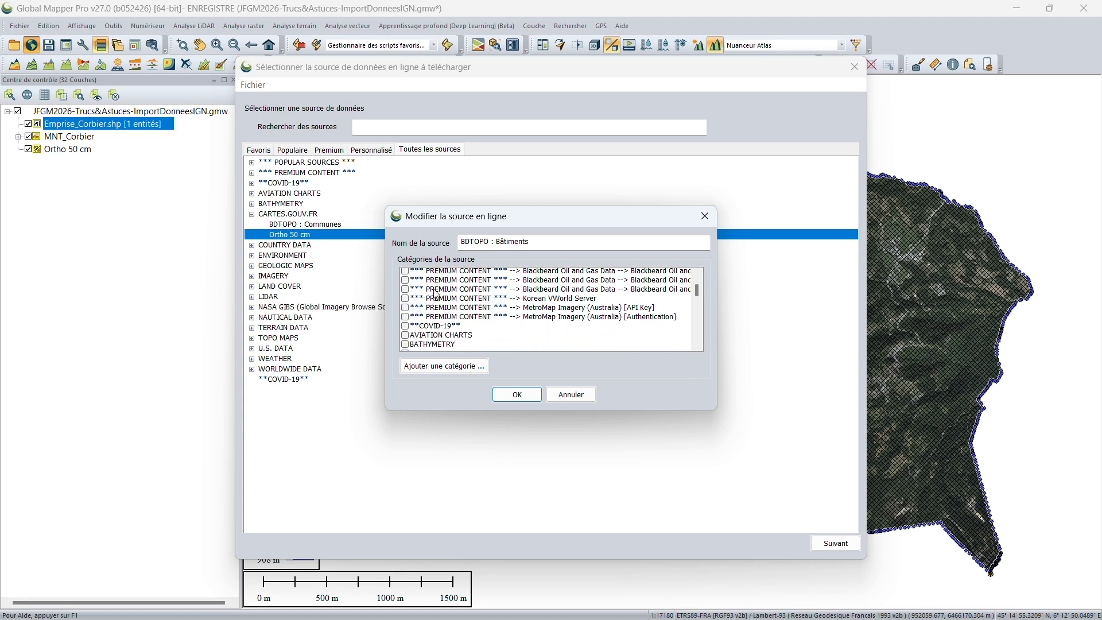
click(406, 328)
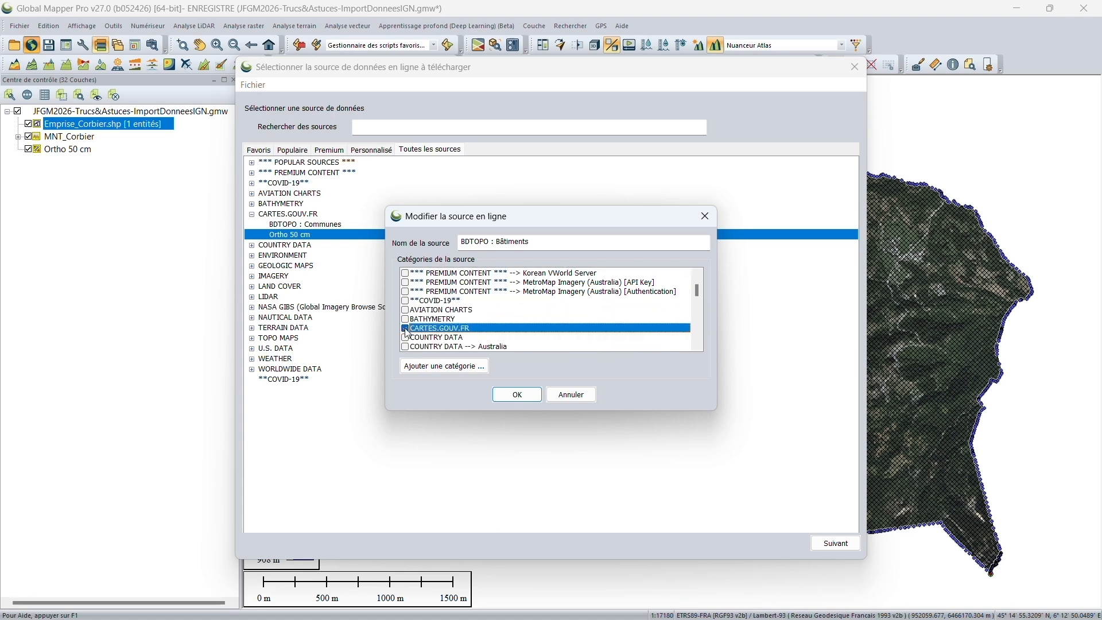
click(519, 395)
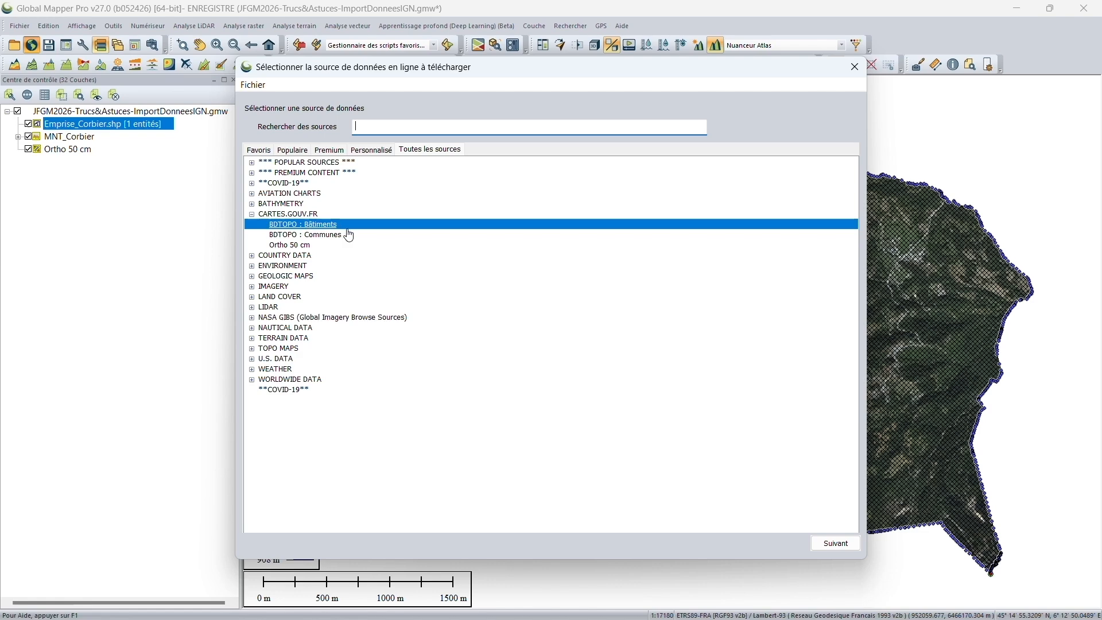
Connect to BDTOPO : Bâtiments within the currently selected polygon, saving the data as GML file Bati_Corbier in the JFGM2026-Trucs&Astuces folder
click(833, 549)
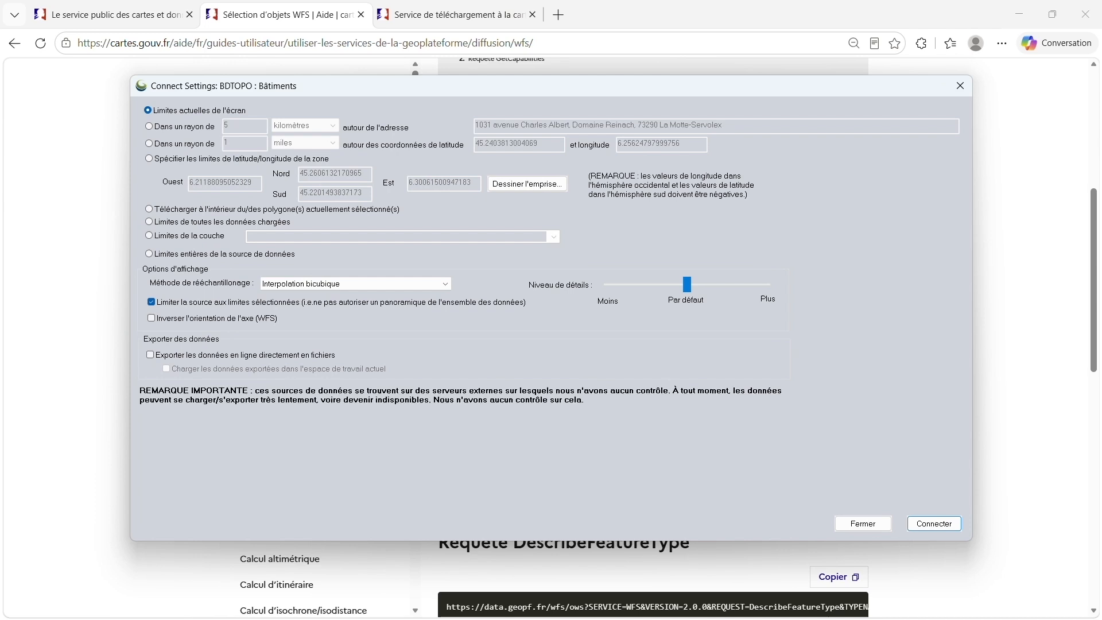
key(alt+Tab)
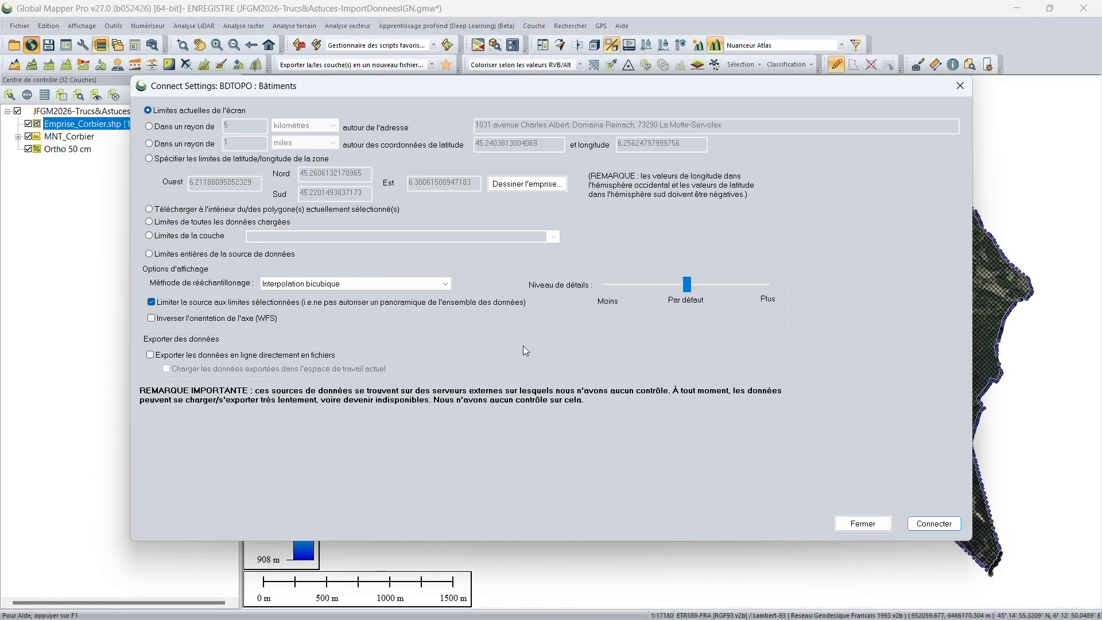
click(167, 211)
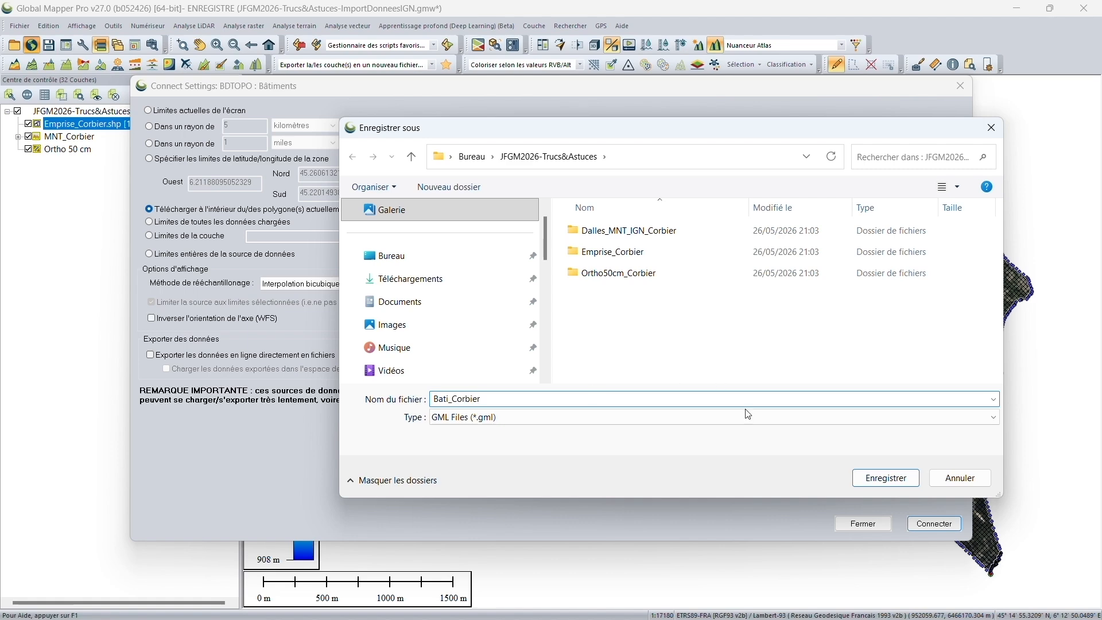
click(872, 479)
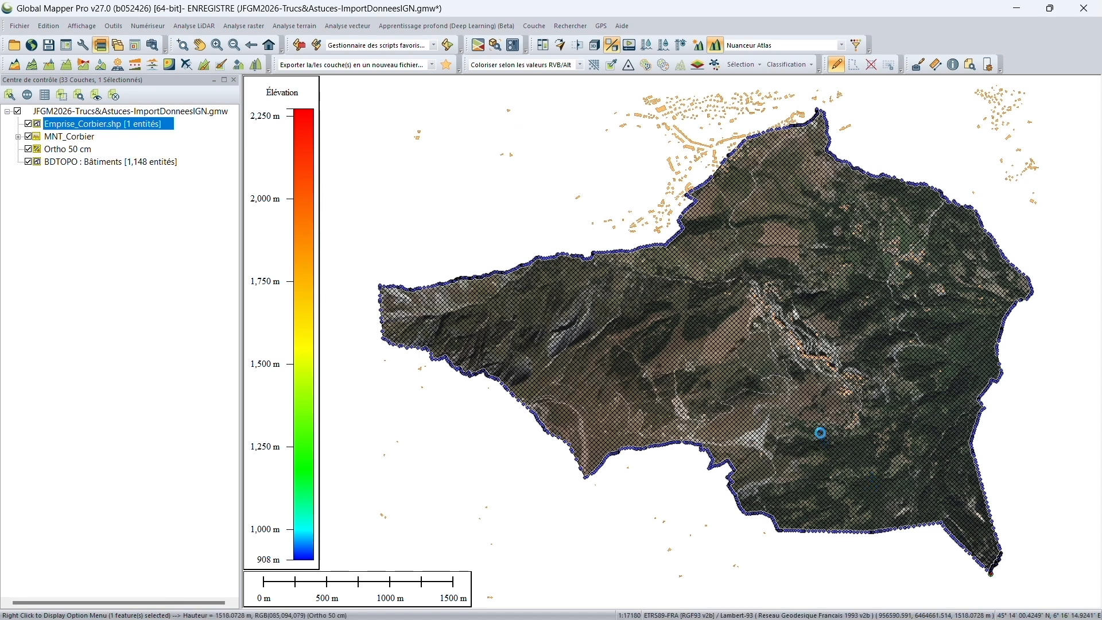
Clear the footprint polygon selection and select three neighbouring large building footprints in the resort centre with the Digitizer tool
scroll(820, 432, down, 1)
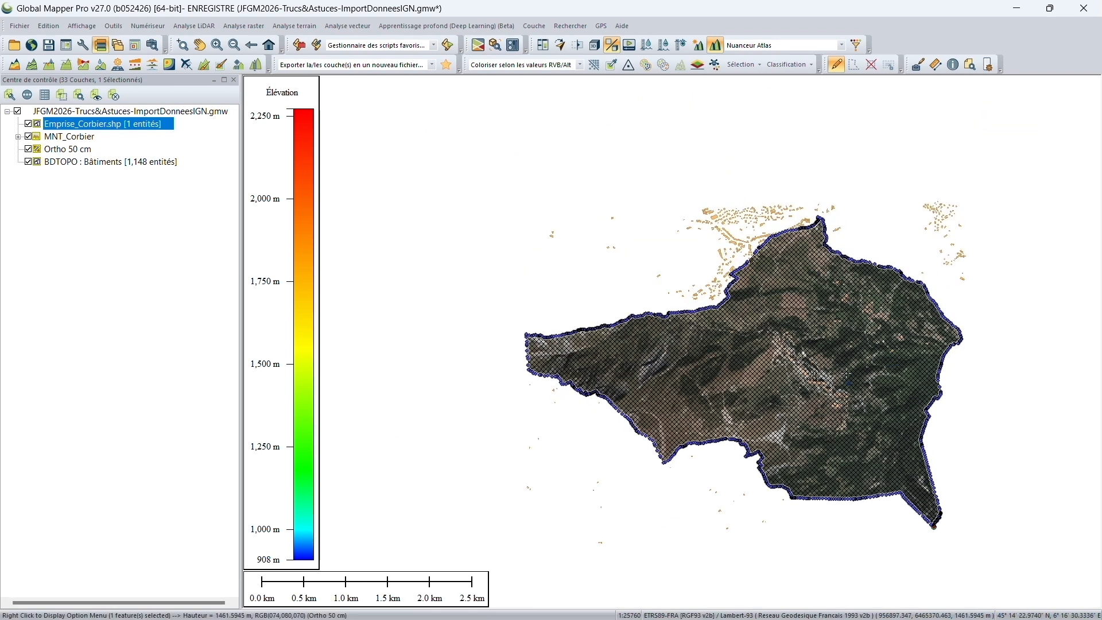
click(983, 381)
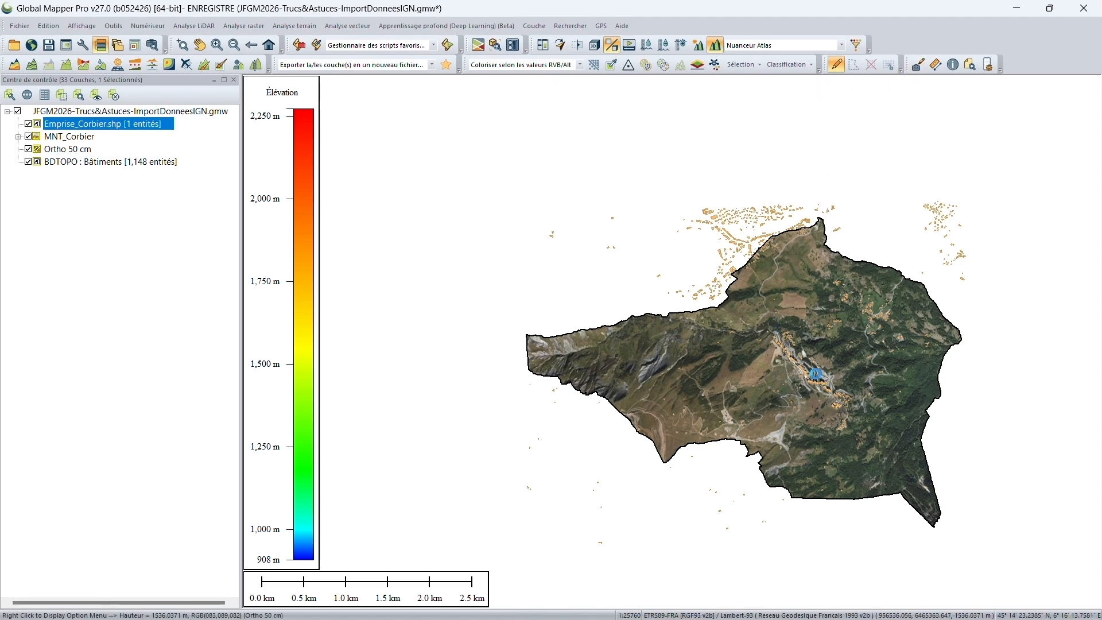
scroll(815, 374, up, 1)
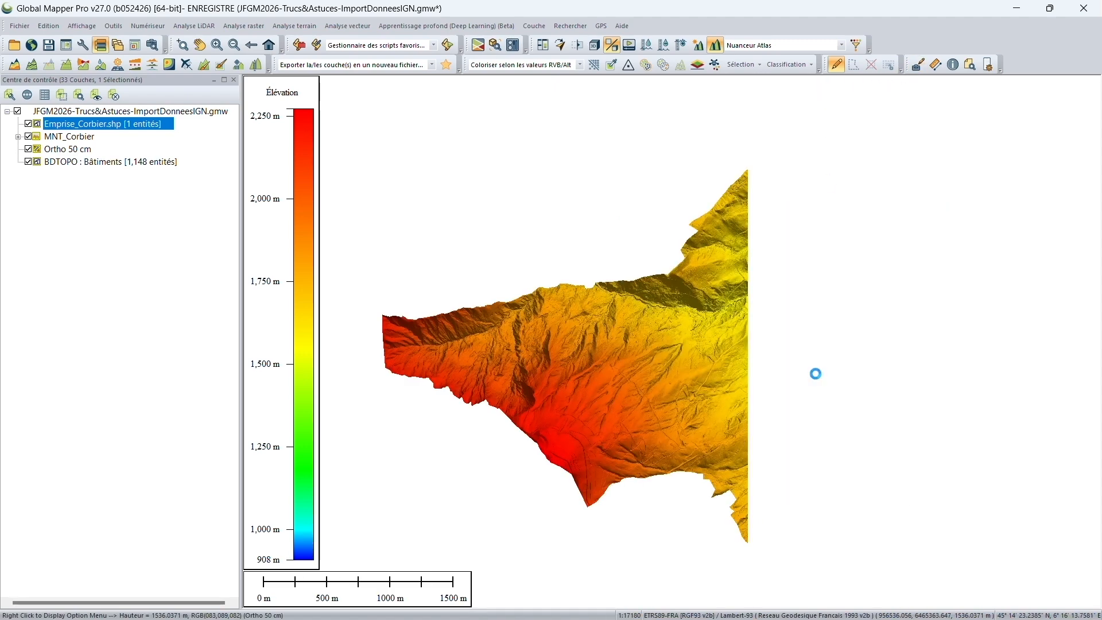
scroll(814, 373, up, 1)
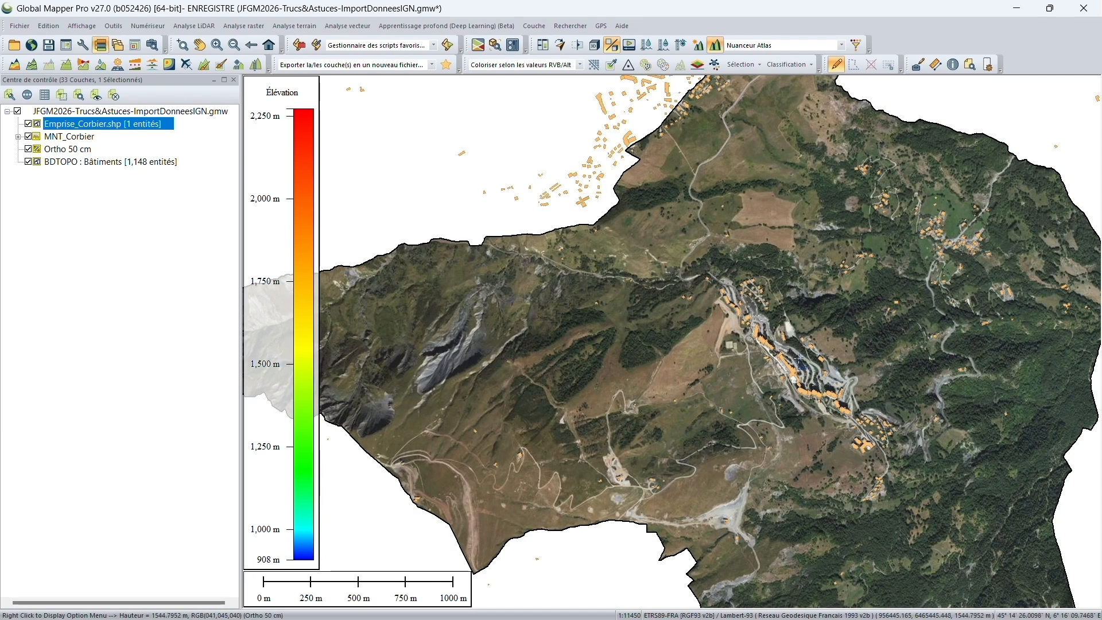
key(z)
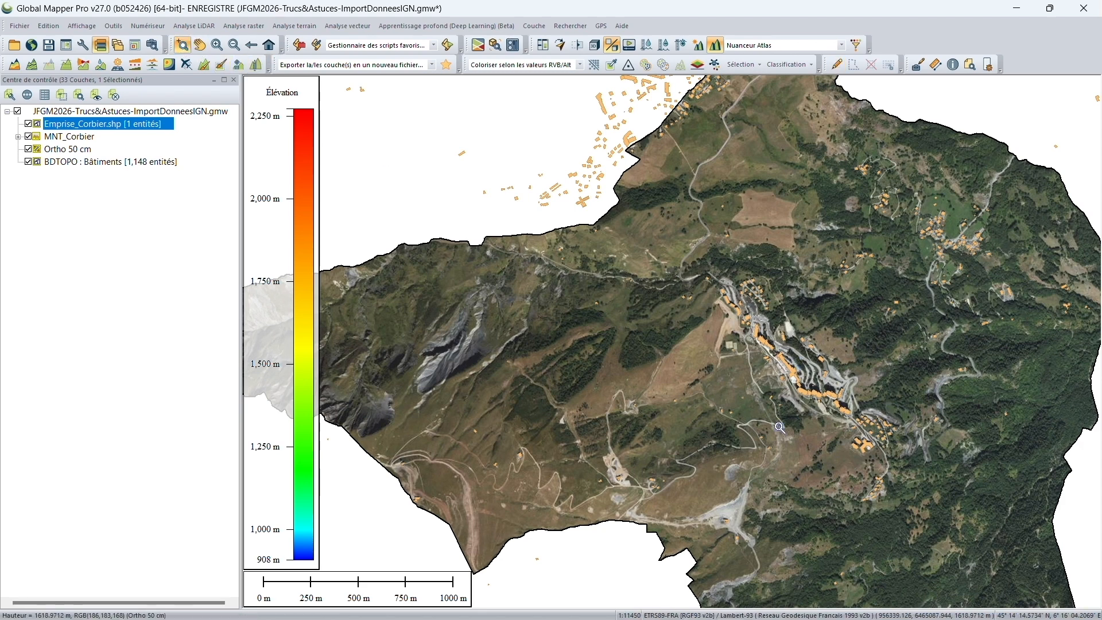
drag(714, 272, 868, 453)
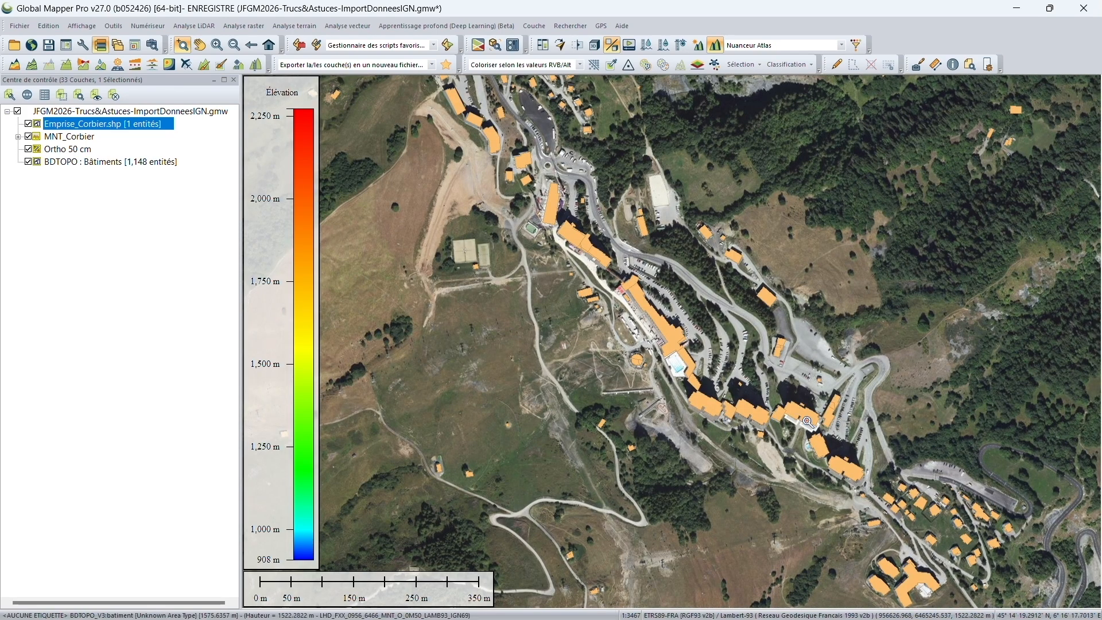
click(836, 64)
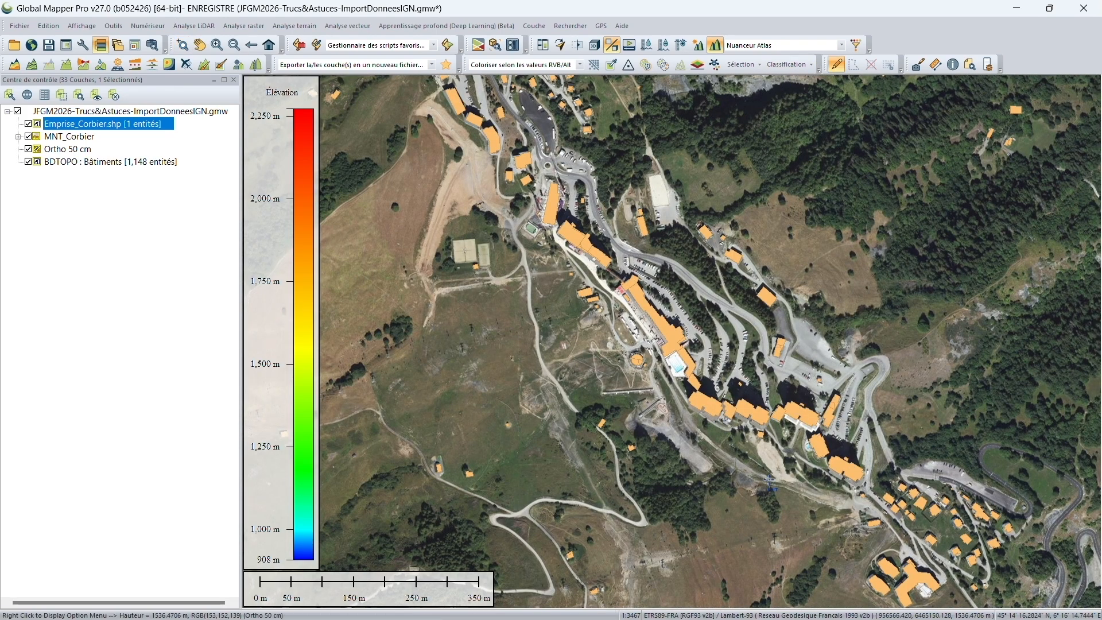
click(706, 402)
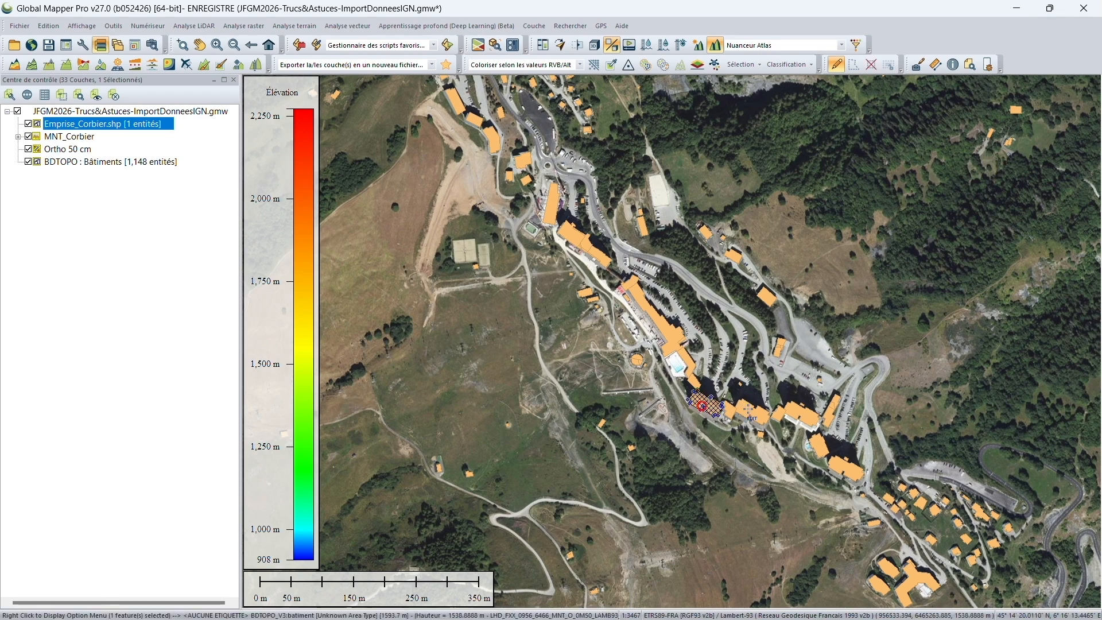
ctrl+click(746, 413)
ctrl+click(800, 414)
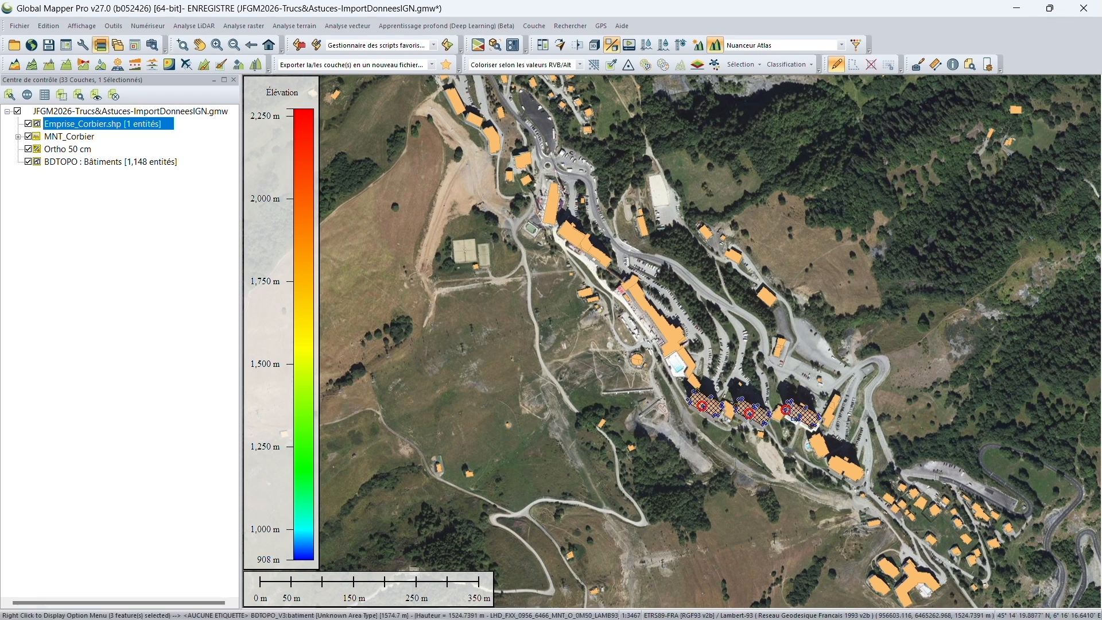
Add a fourth large tower footprint further southeast to the selection and copy all four selected buildings to the clipboard
ctrl+click(843, 469)
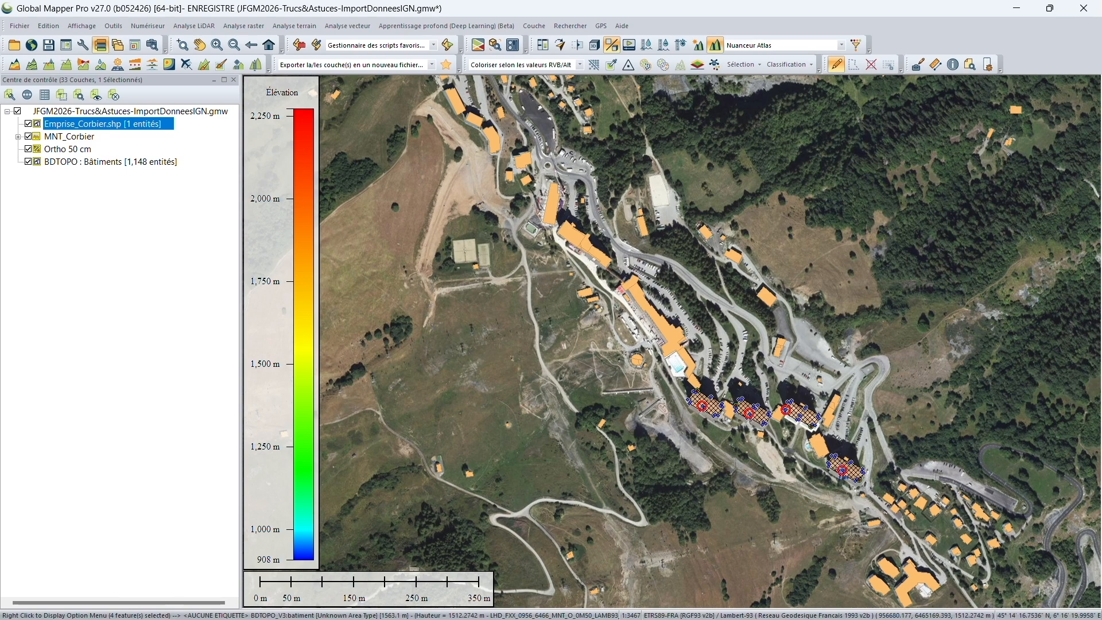
key(ctrl+c)
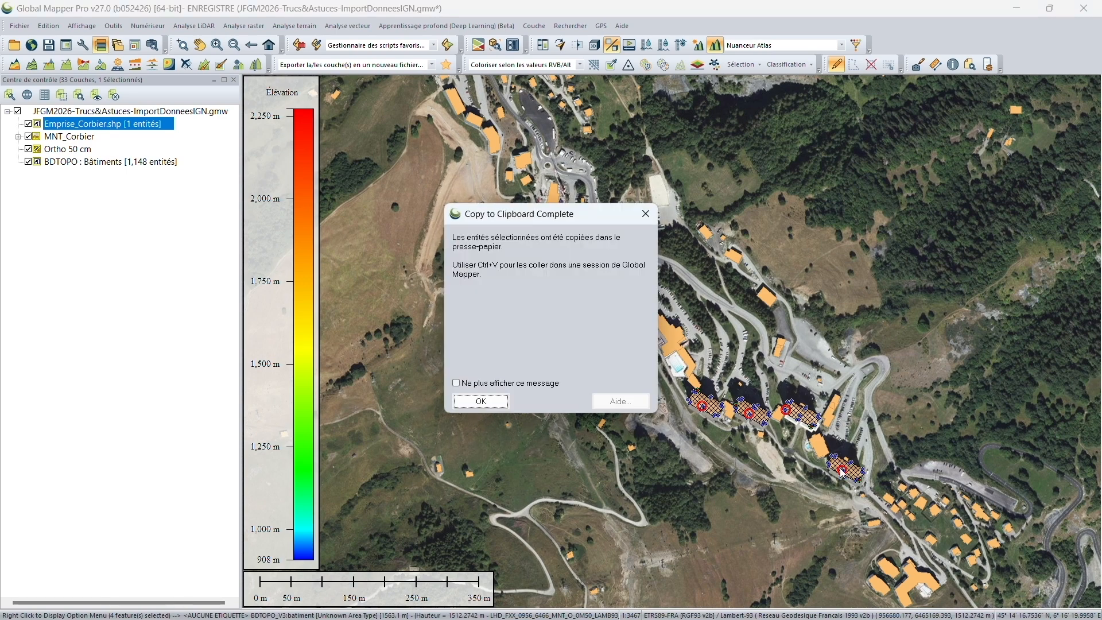
click(490, 401)
Paste the copied building footprints into a new vector layer named Tours_Corbier
key(ctrl+v)
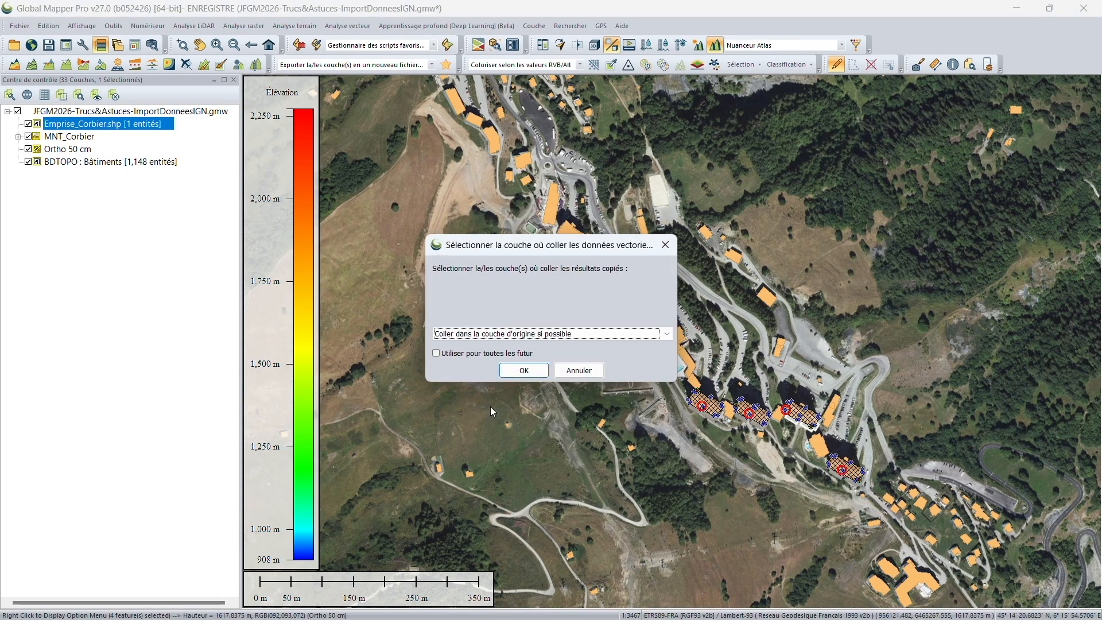
click(666, 334)
click(636, 382)
click(528, 374)
text(Tours_C)
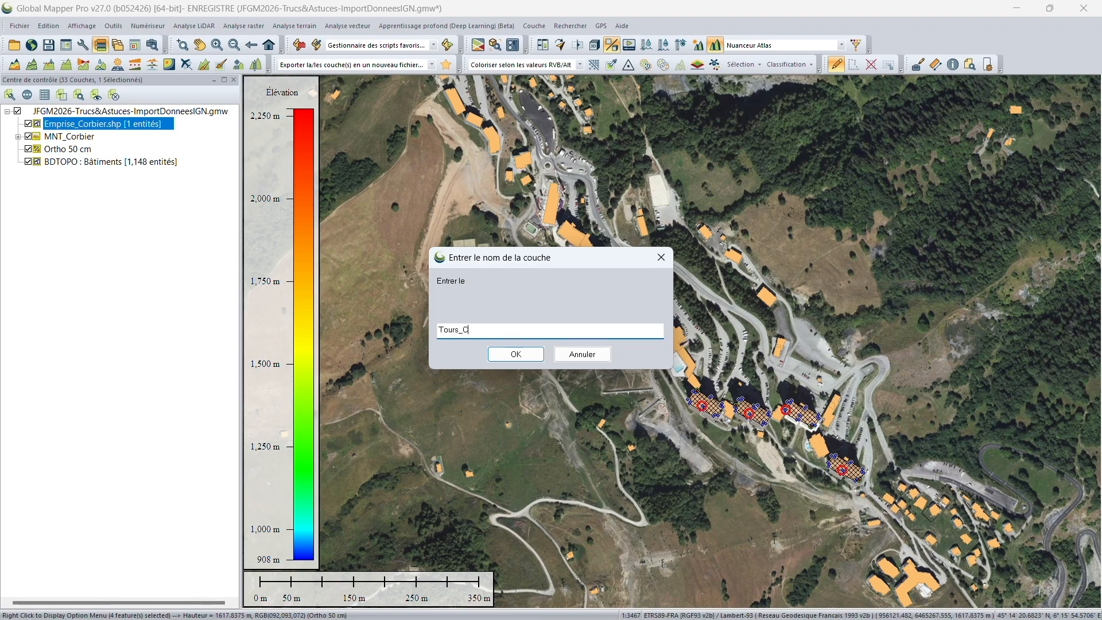
key(BackSpace)
key(BackSpace)
text(ier)
click(516, 353)
Hide the BDTOPO : Bâtiments layer and zoom the map to the extent of the Tours_Corbier layer
click(29, 163)
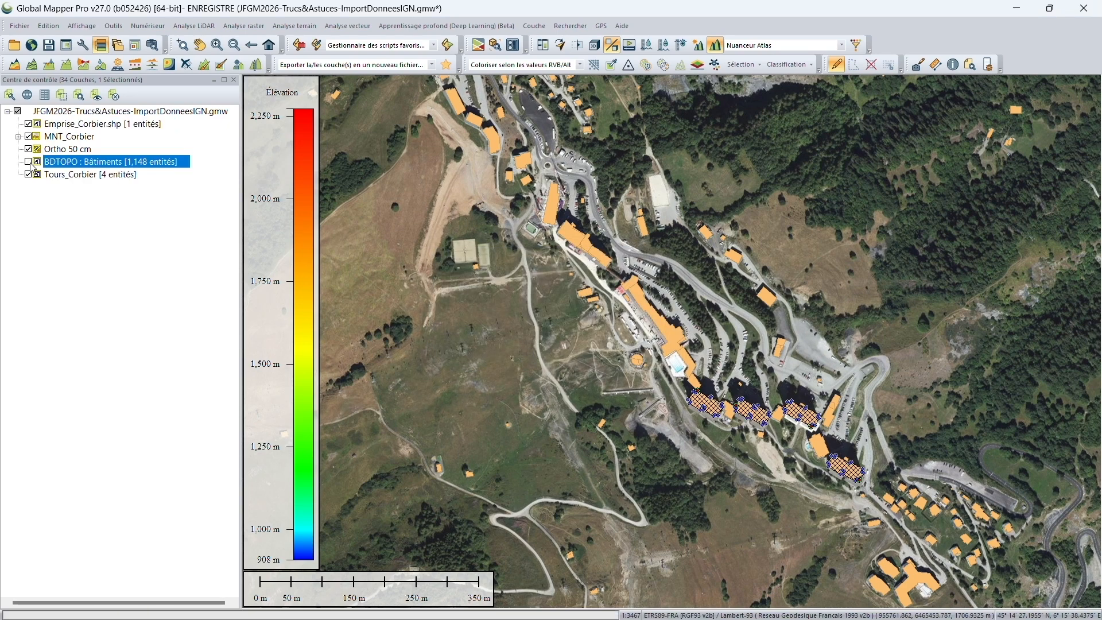
click(80, 174)
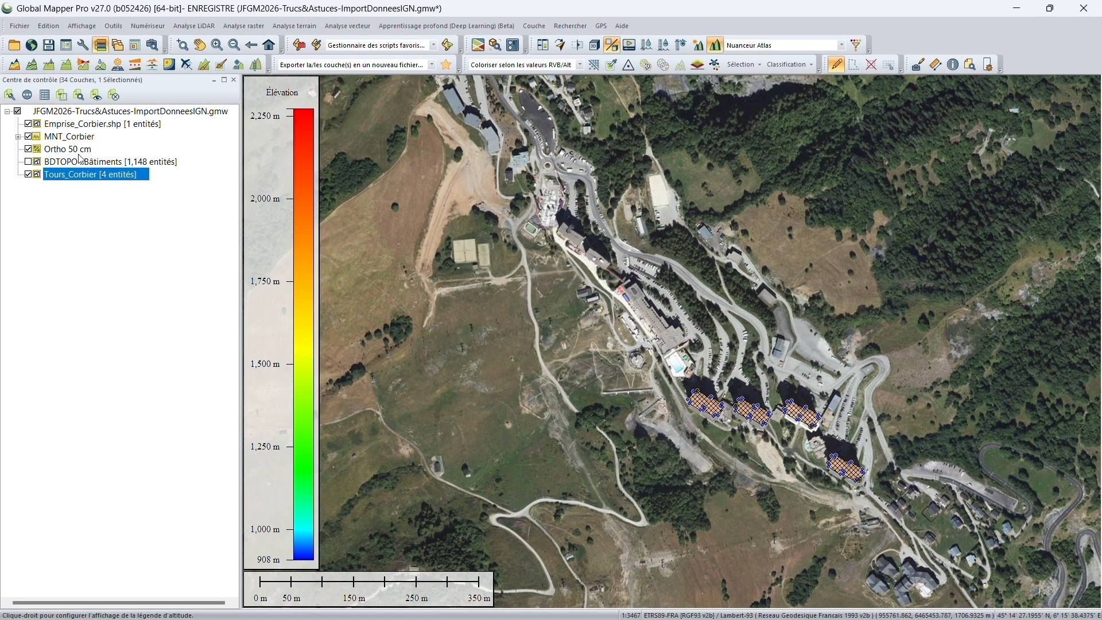
click(77, 94)
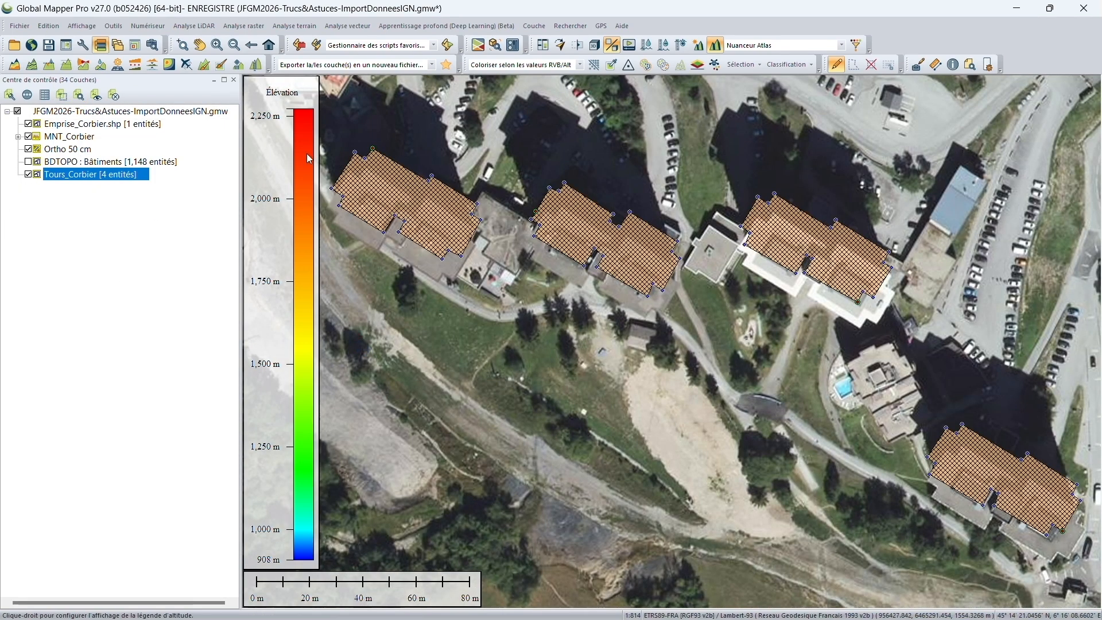
Start moving the four selected tower footprints of the Tours_Corbier layer
click(870, 65)
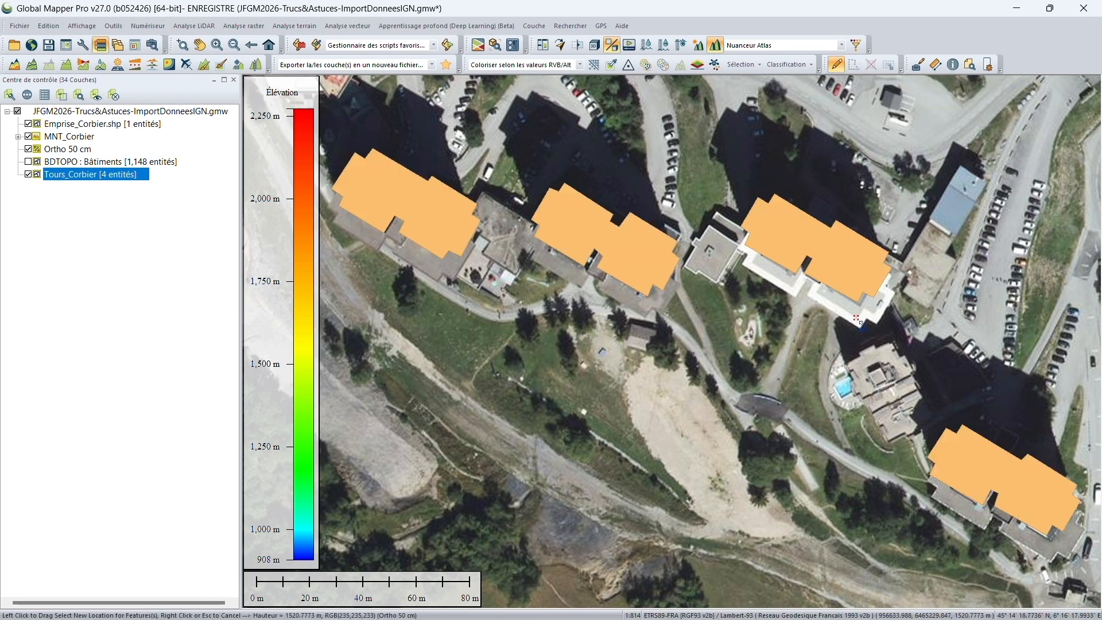